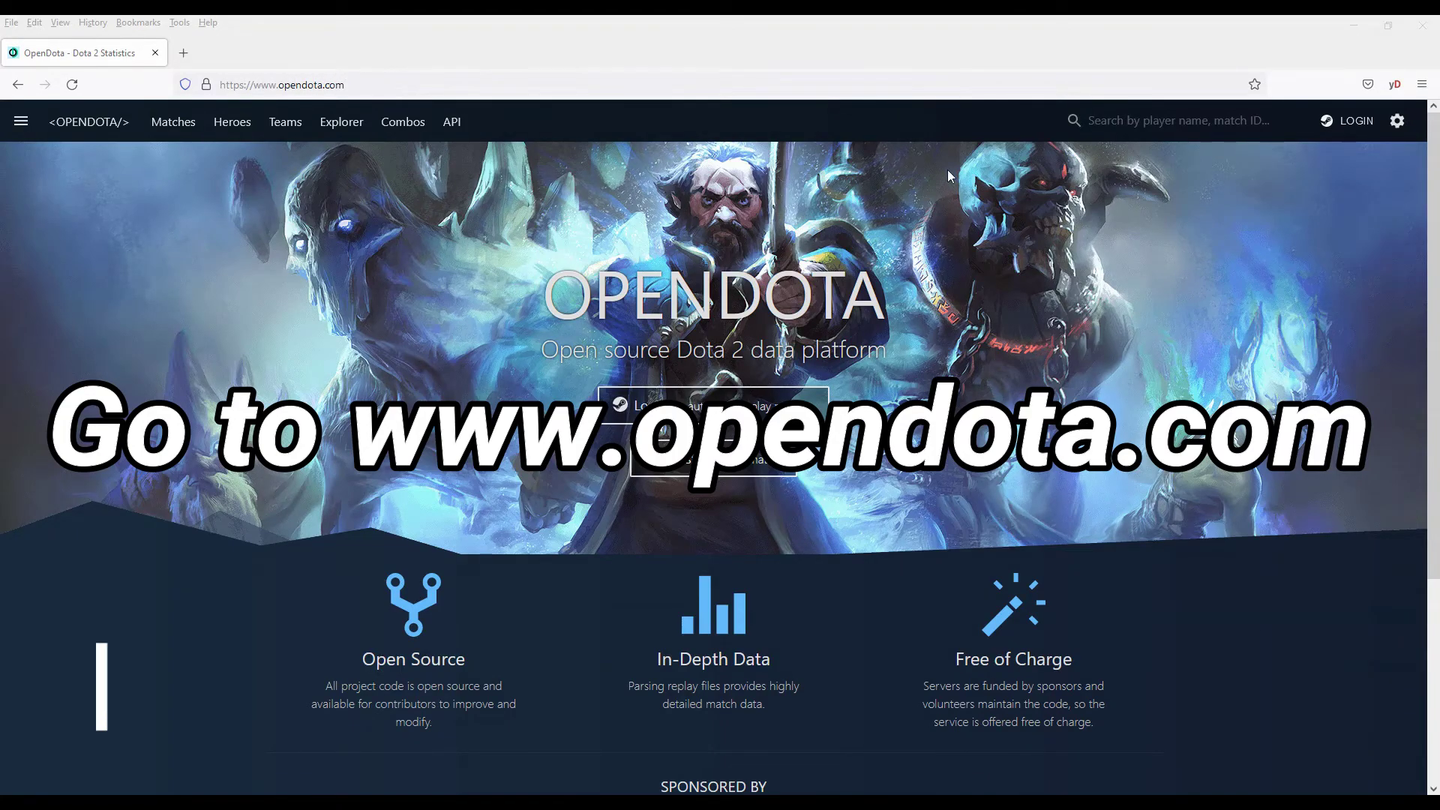
left_click(1117, 122)
key("ctrl+v")
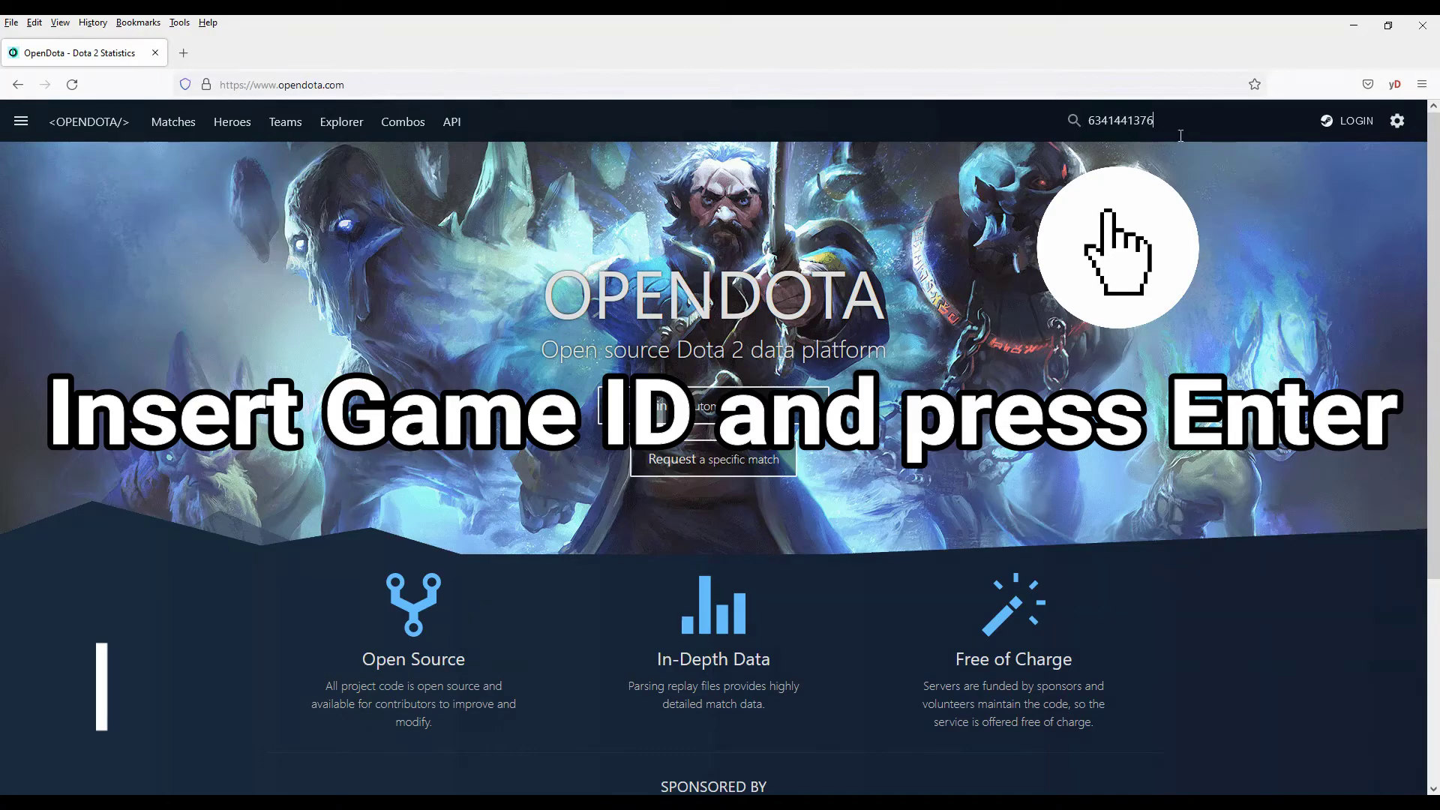
key("Return")
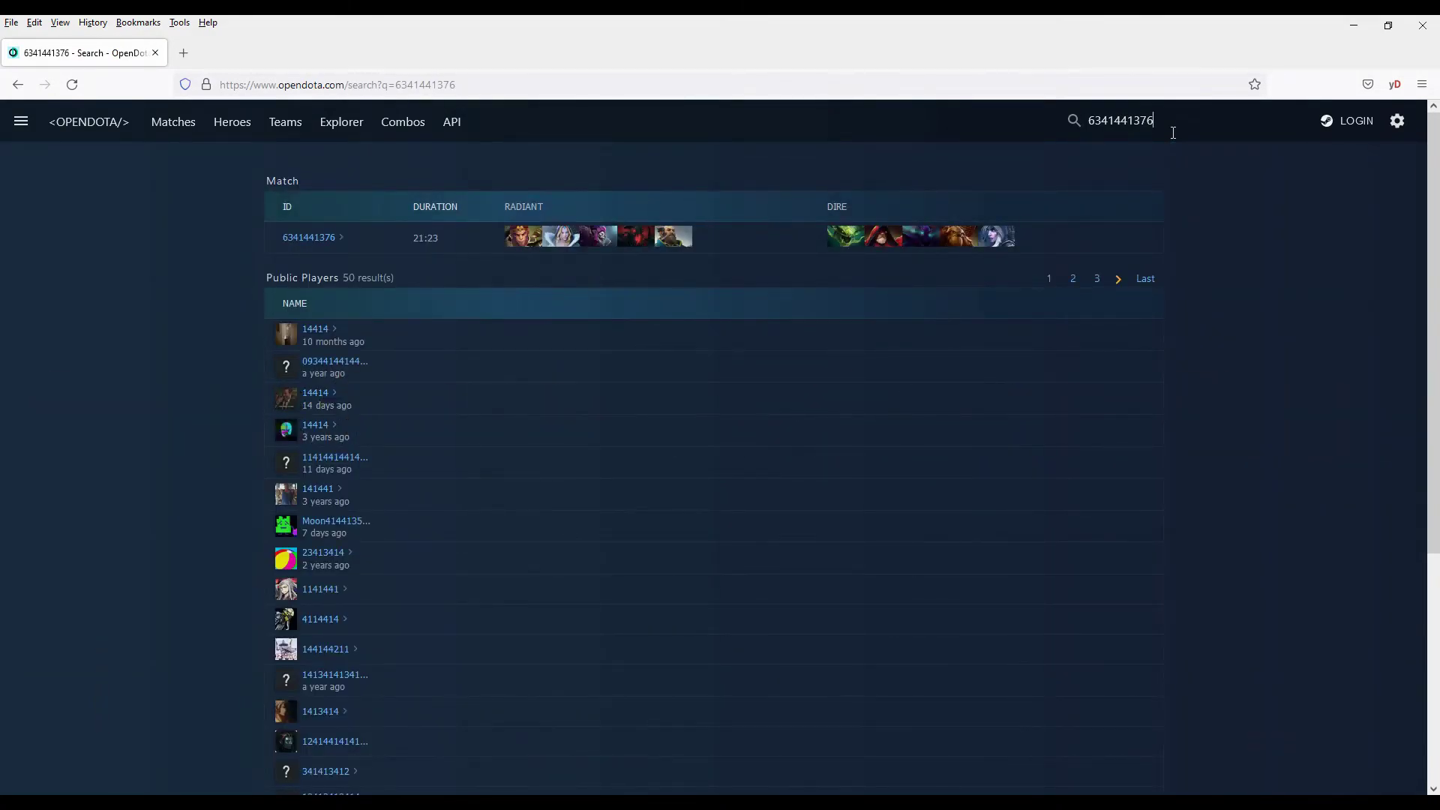
left_click(318, 239)
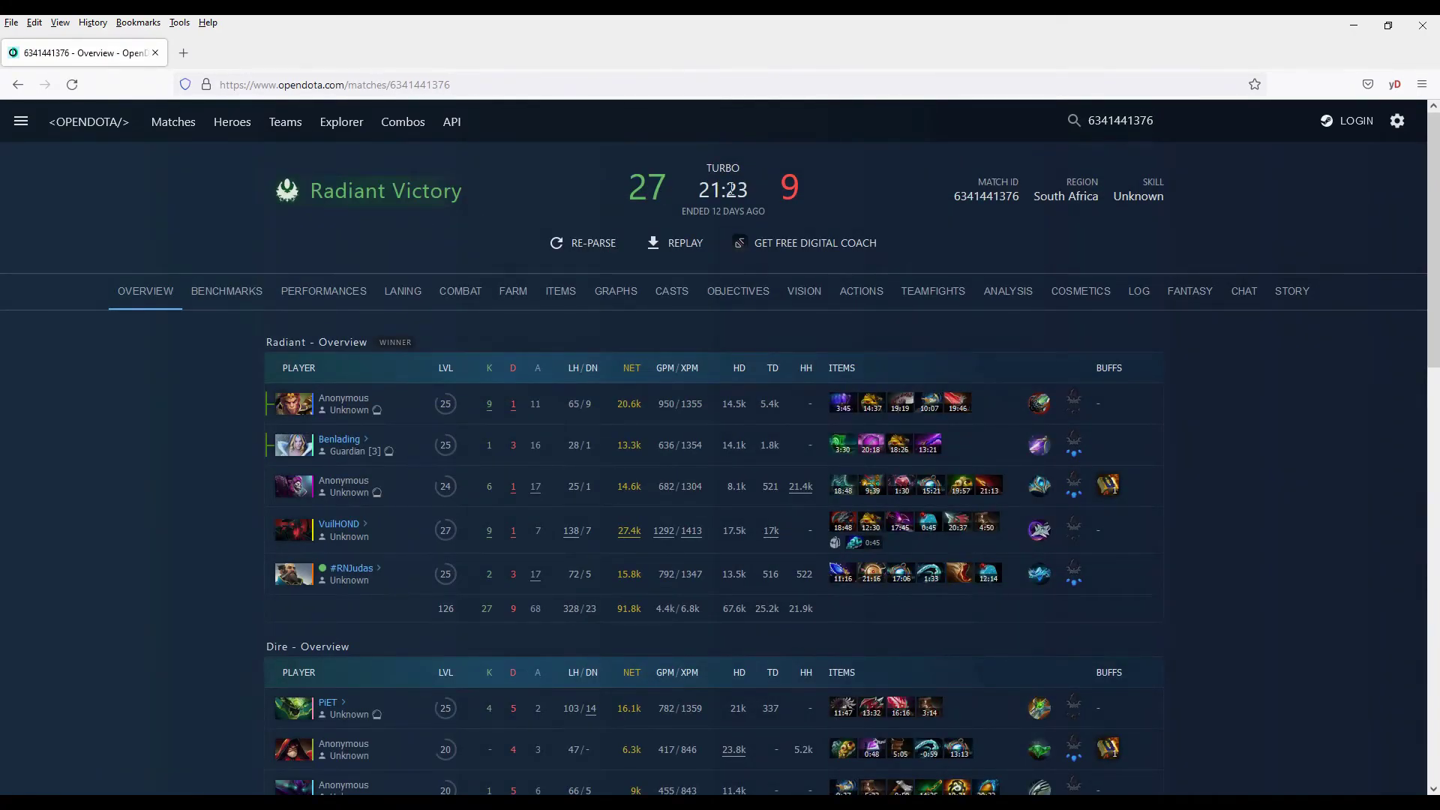
- Download the match's replay archive and allow it past the blocked-download warning
left_click(695, 252)
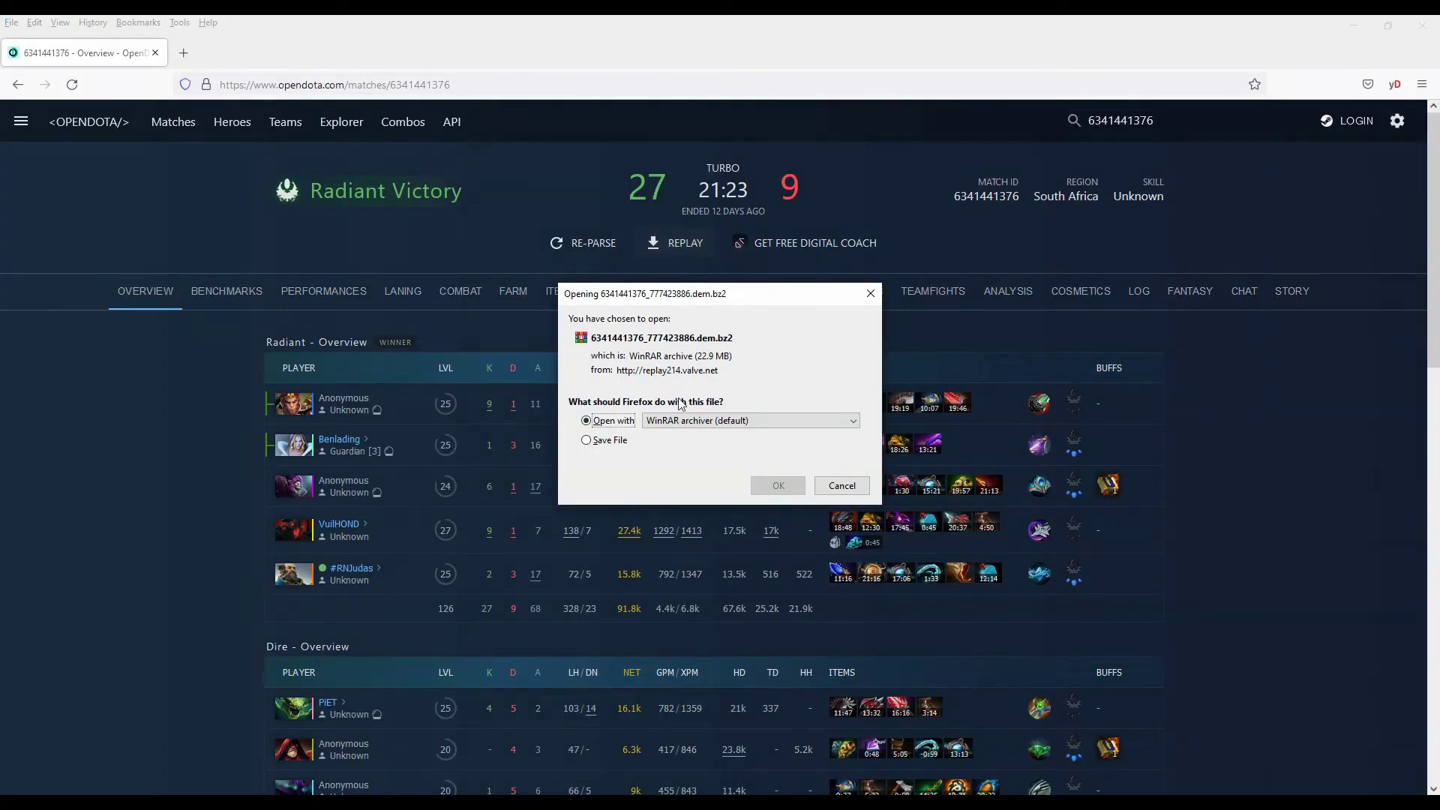
left_click(780, 486)
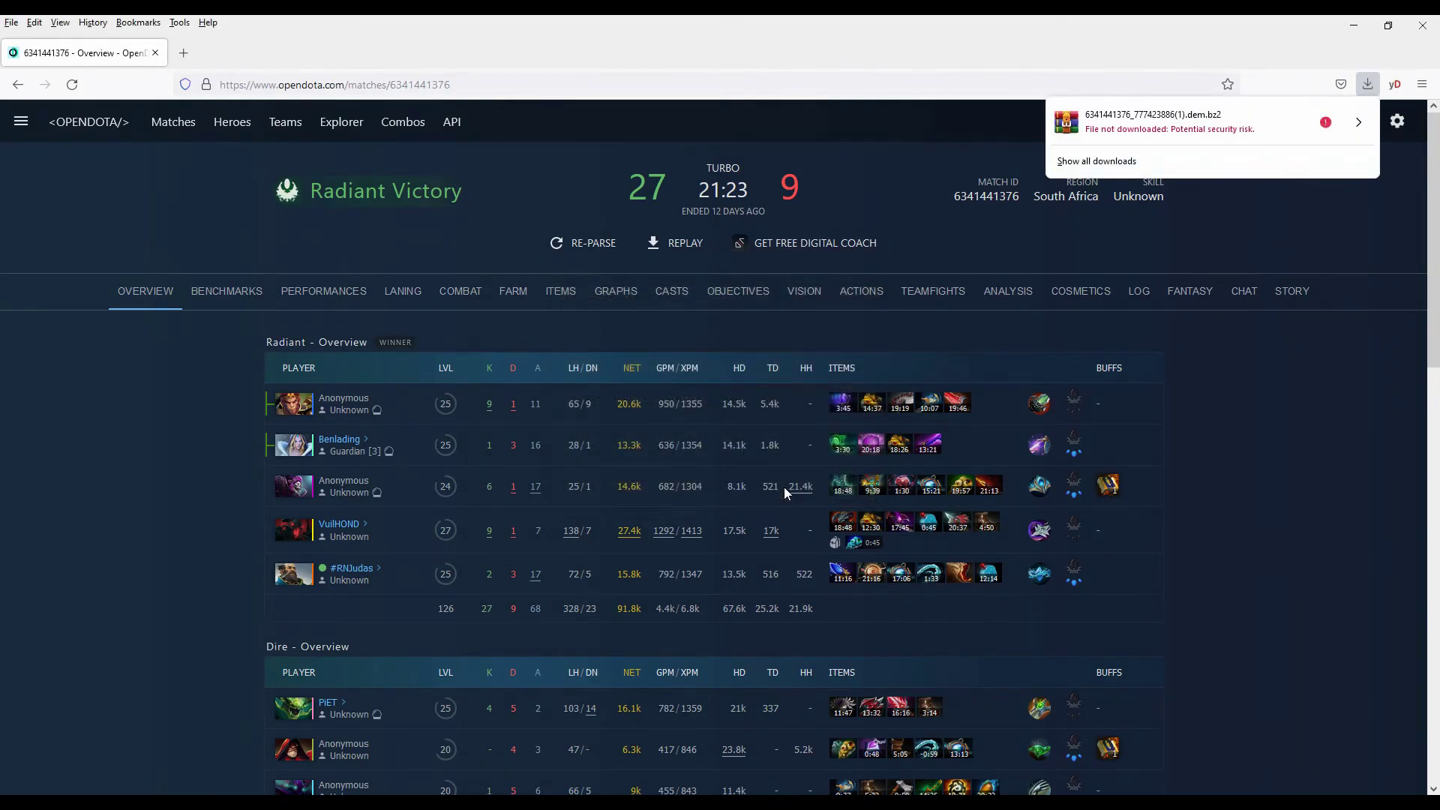
left_click(1326, 126)
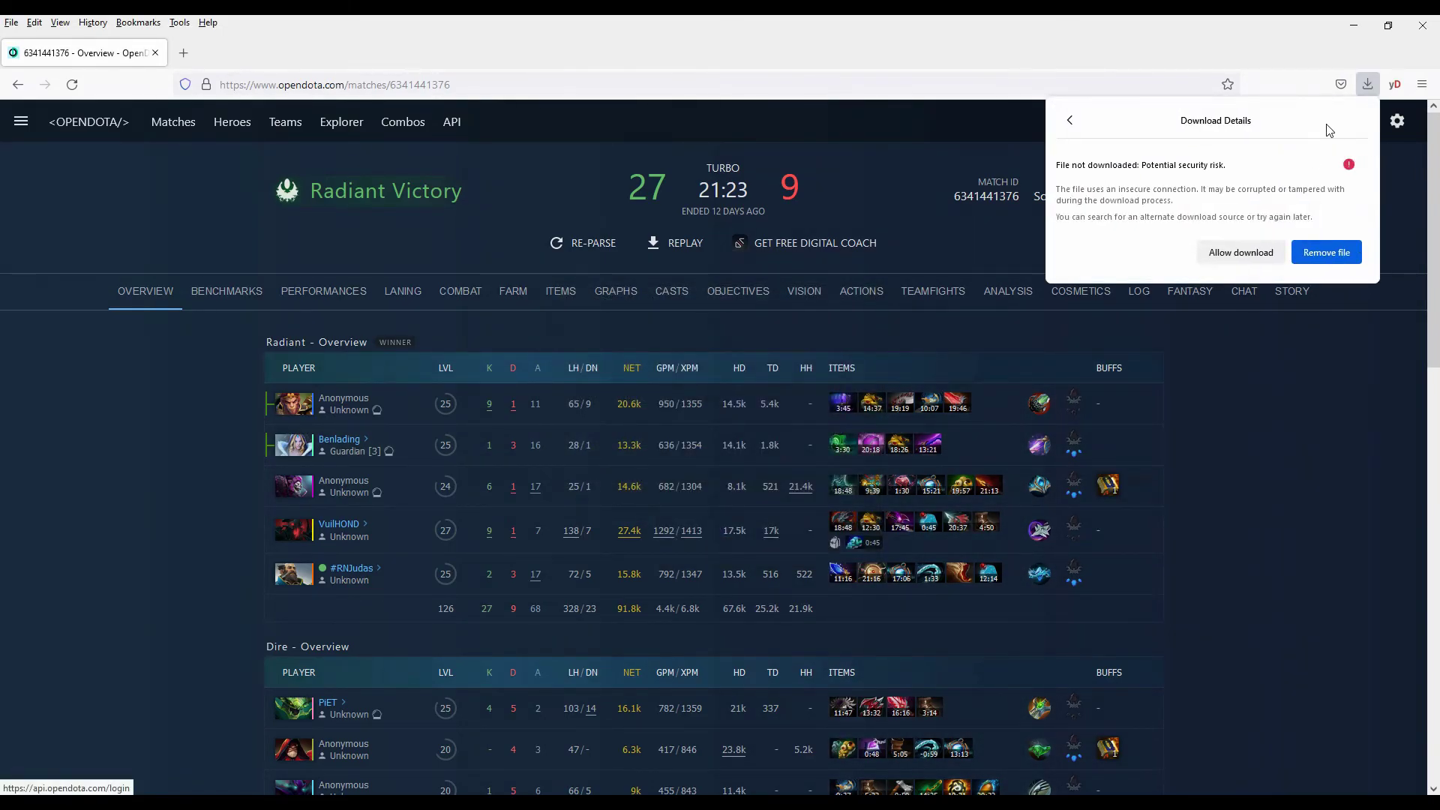
left_click(1240, 250)
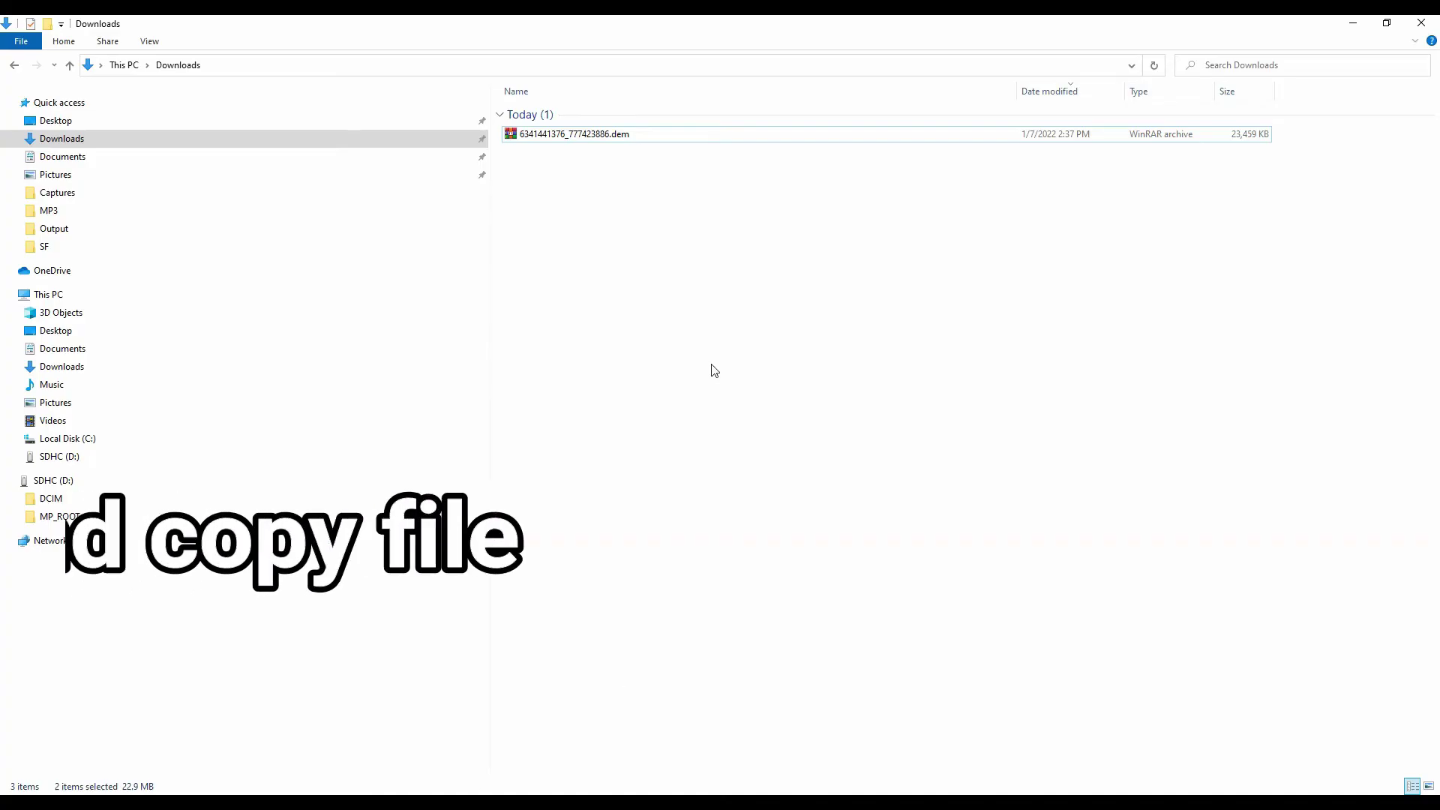
left_click(621, 137)
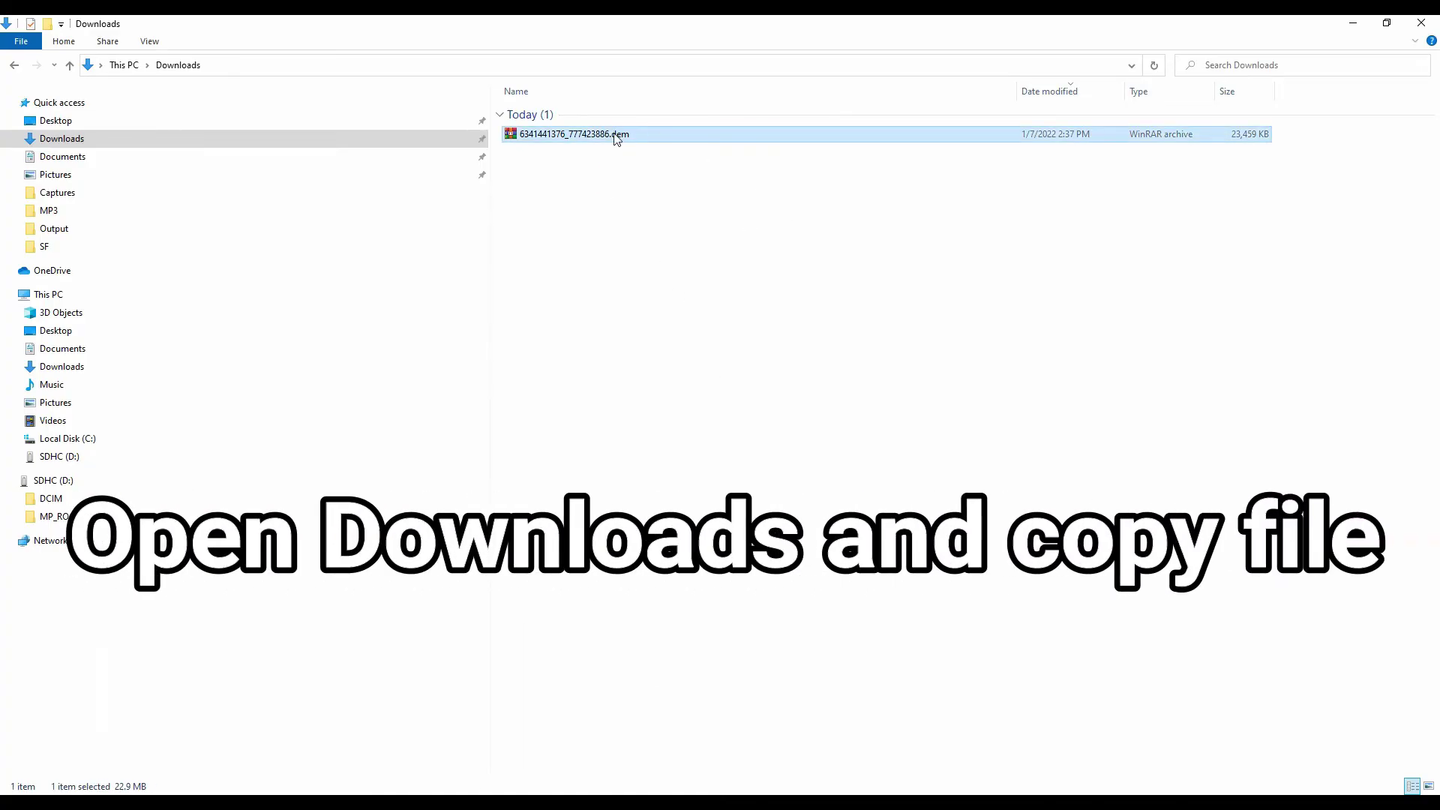
right_click(614, 134)
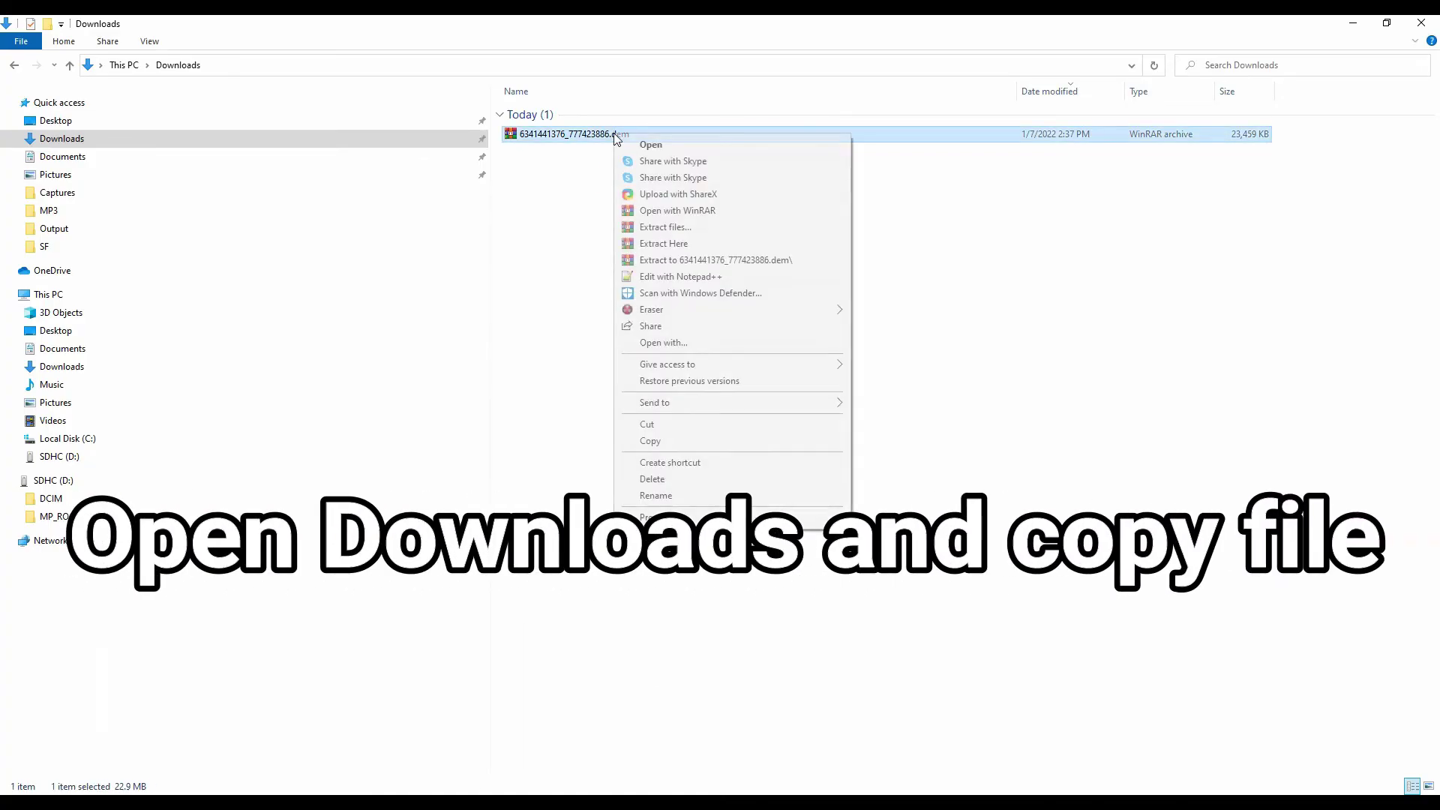
left_click(732, 440)
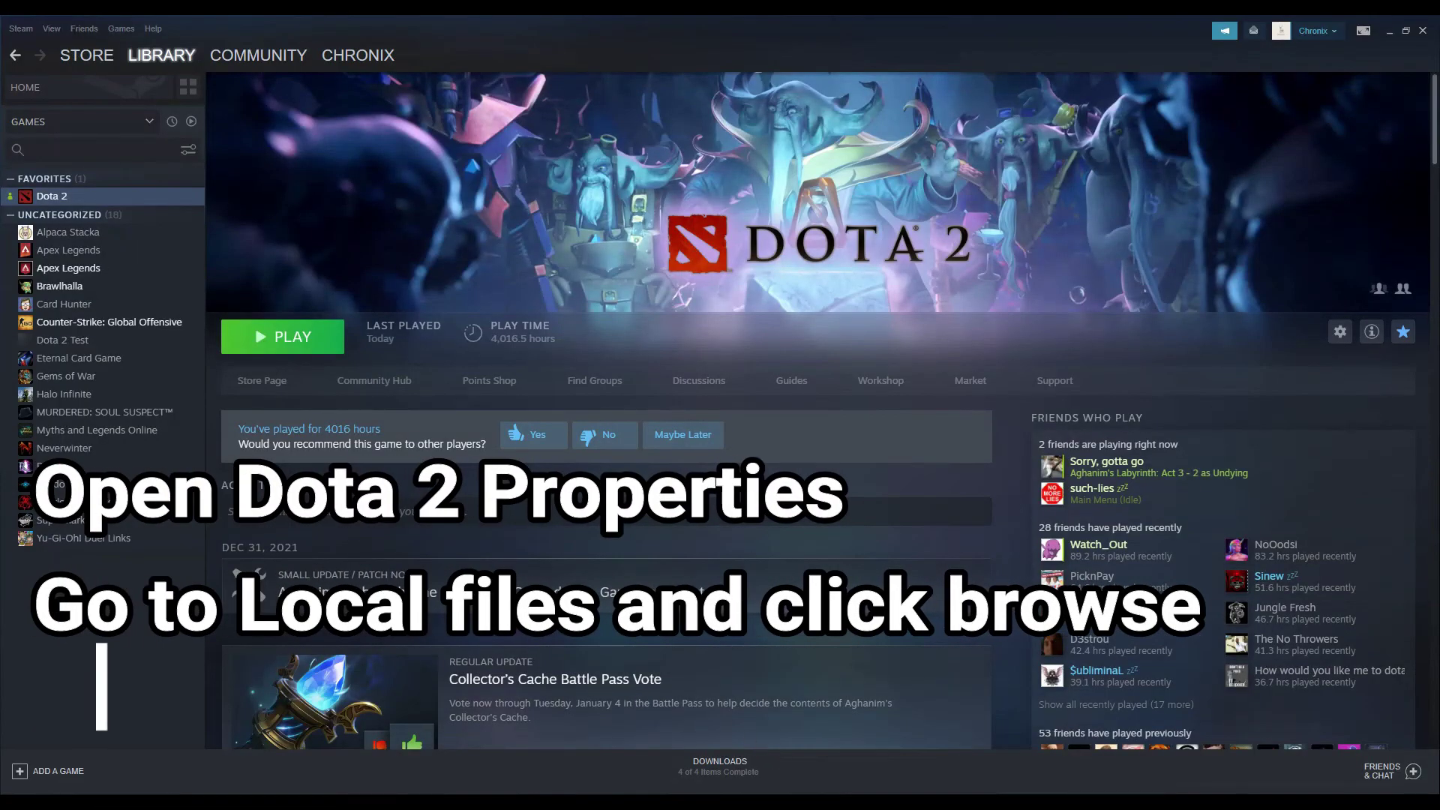
- Browse Dota 2's local files from its Steam Properties to reach the install folder
right_click(81, 197)
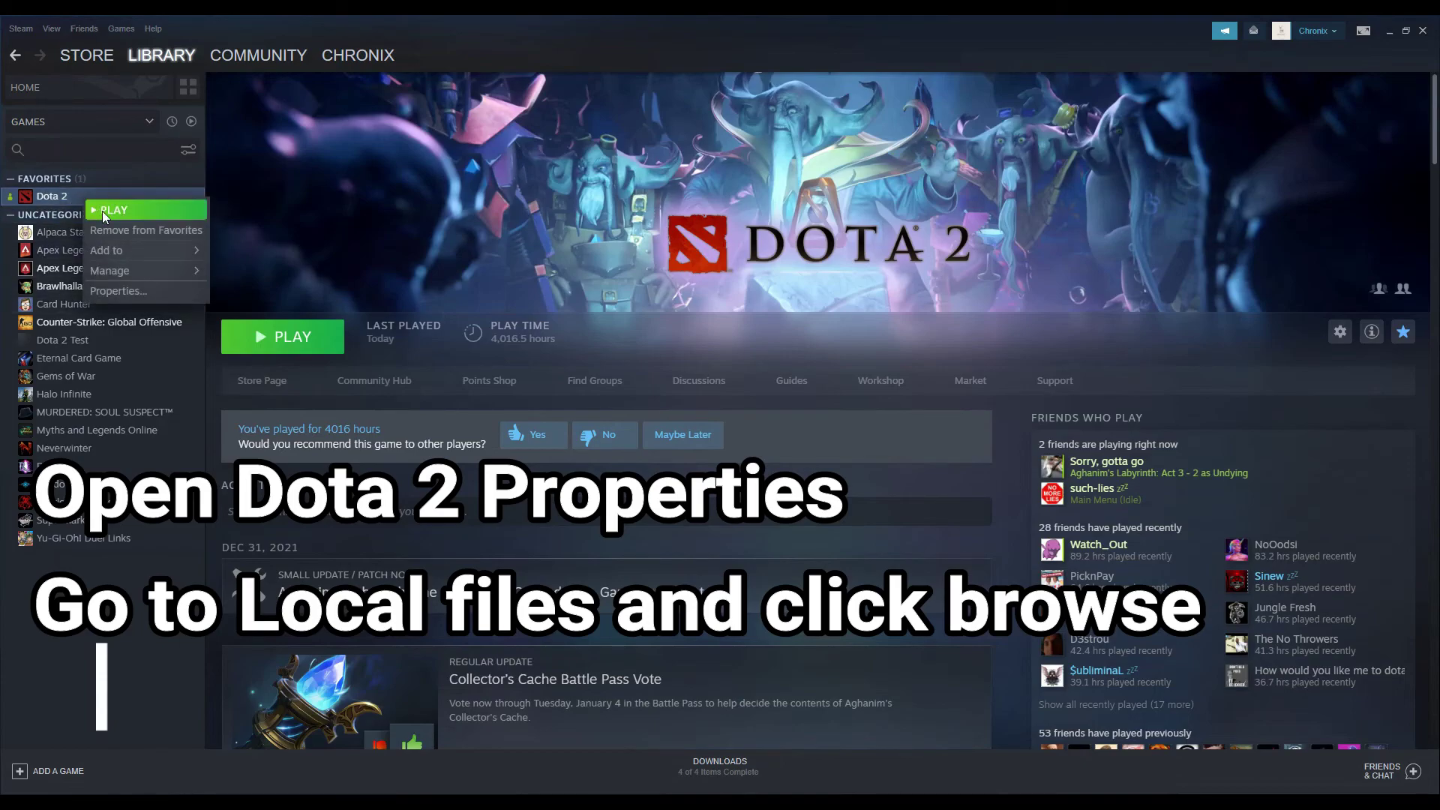
left_click(138, 291)
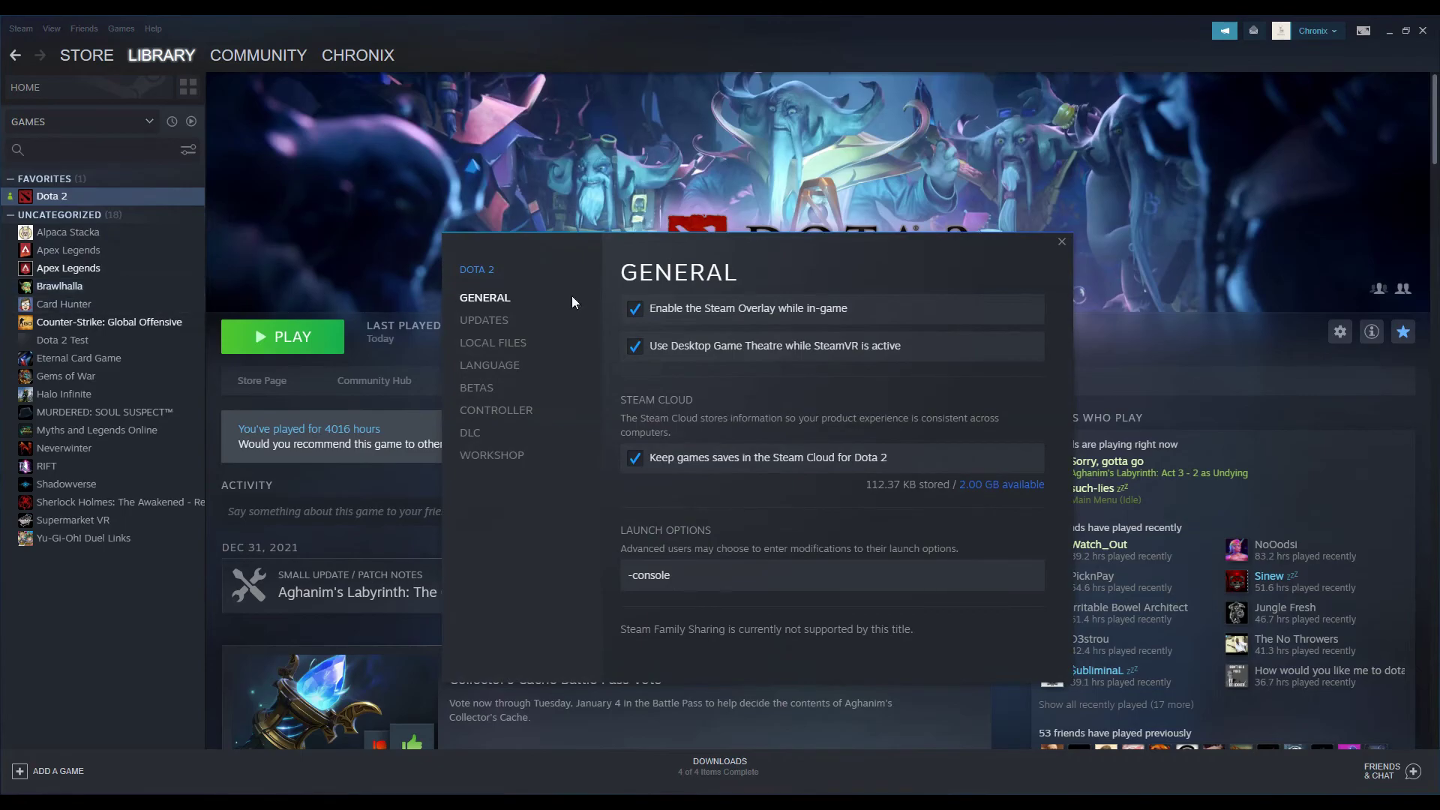
left_click(506, 346)
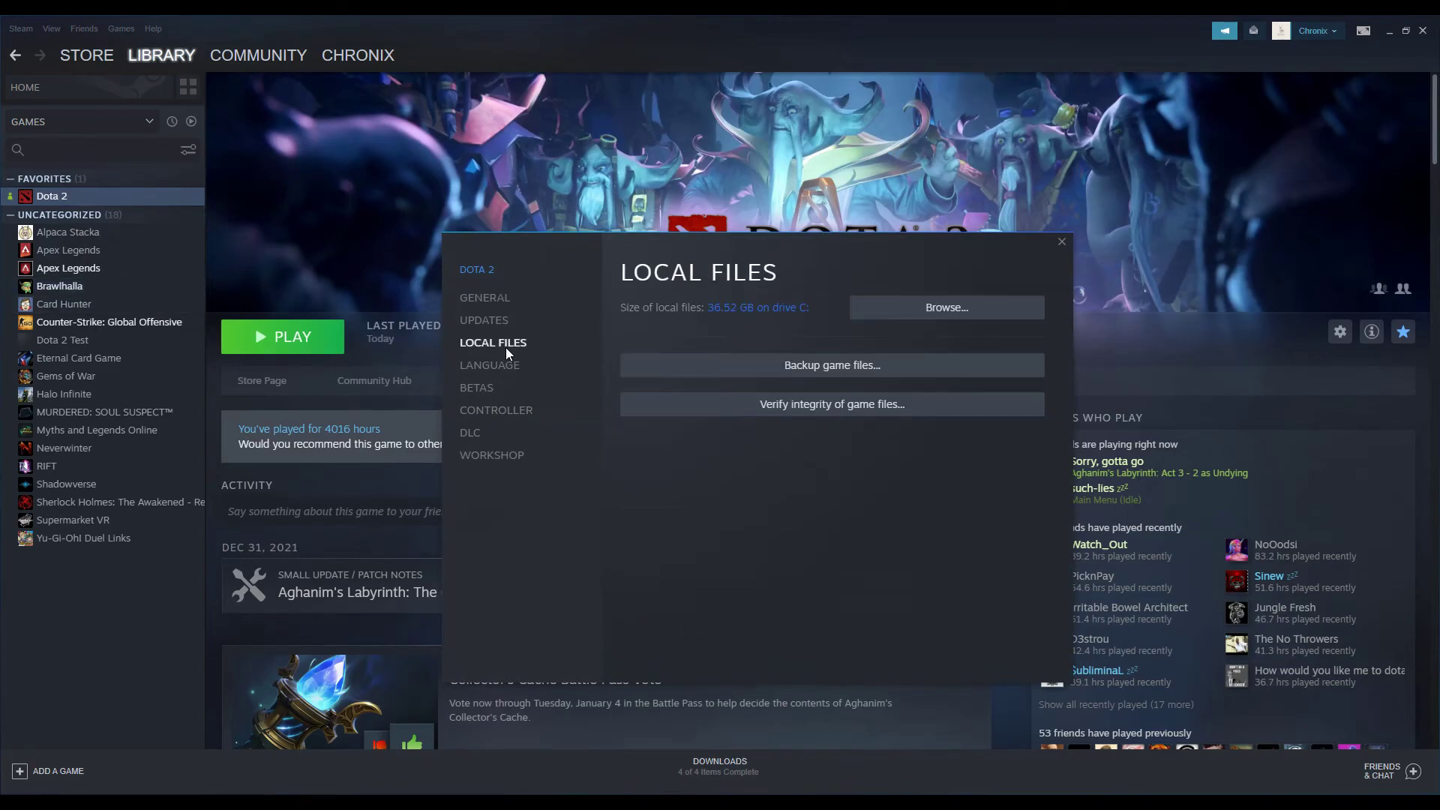
left_click(947, 309)
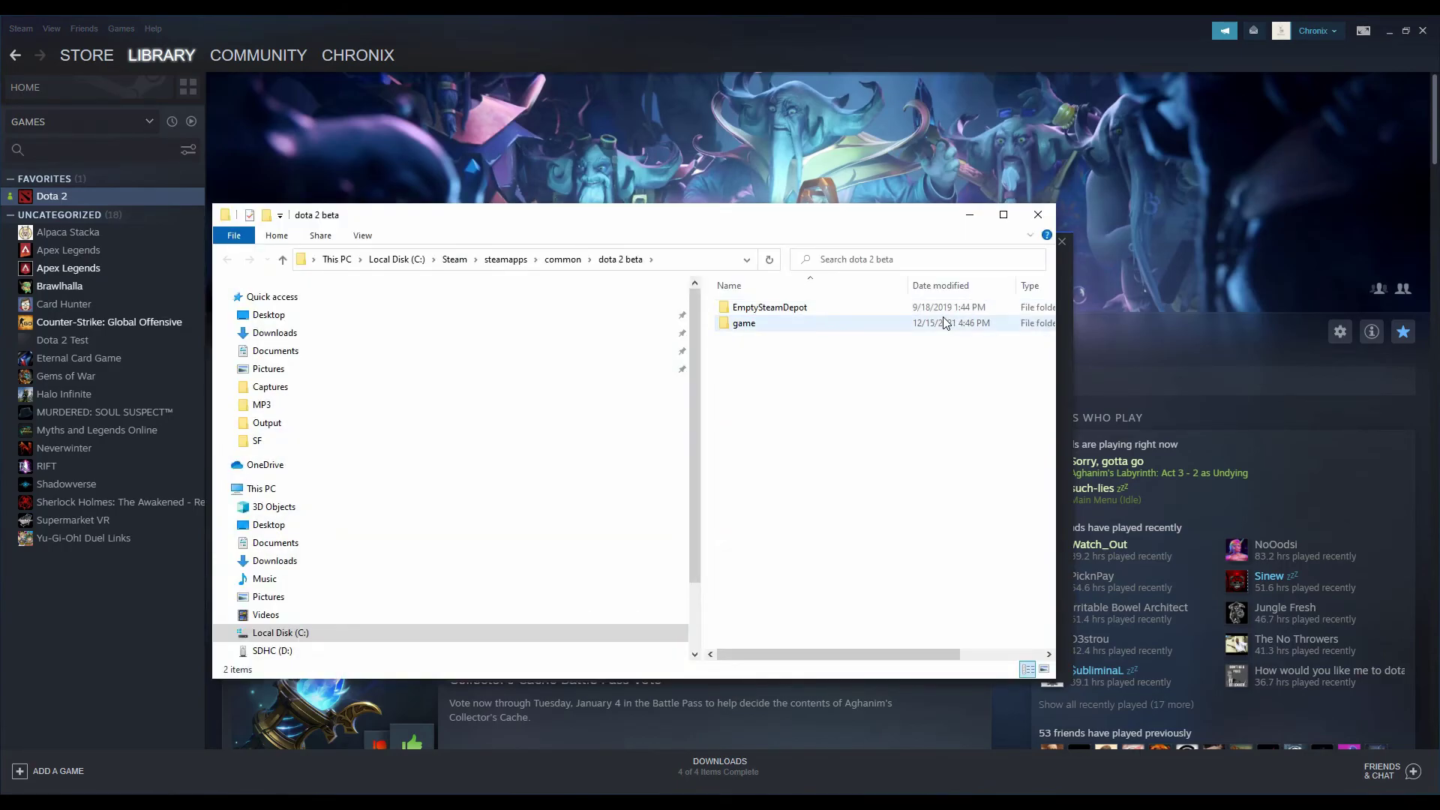
- Paste the replay file into the game\dota\replays folder of the Dota 2 install
double_click(937, 329)
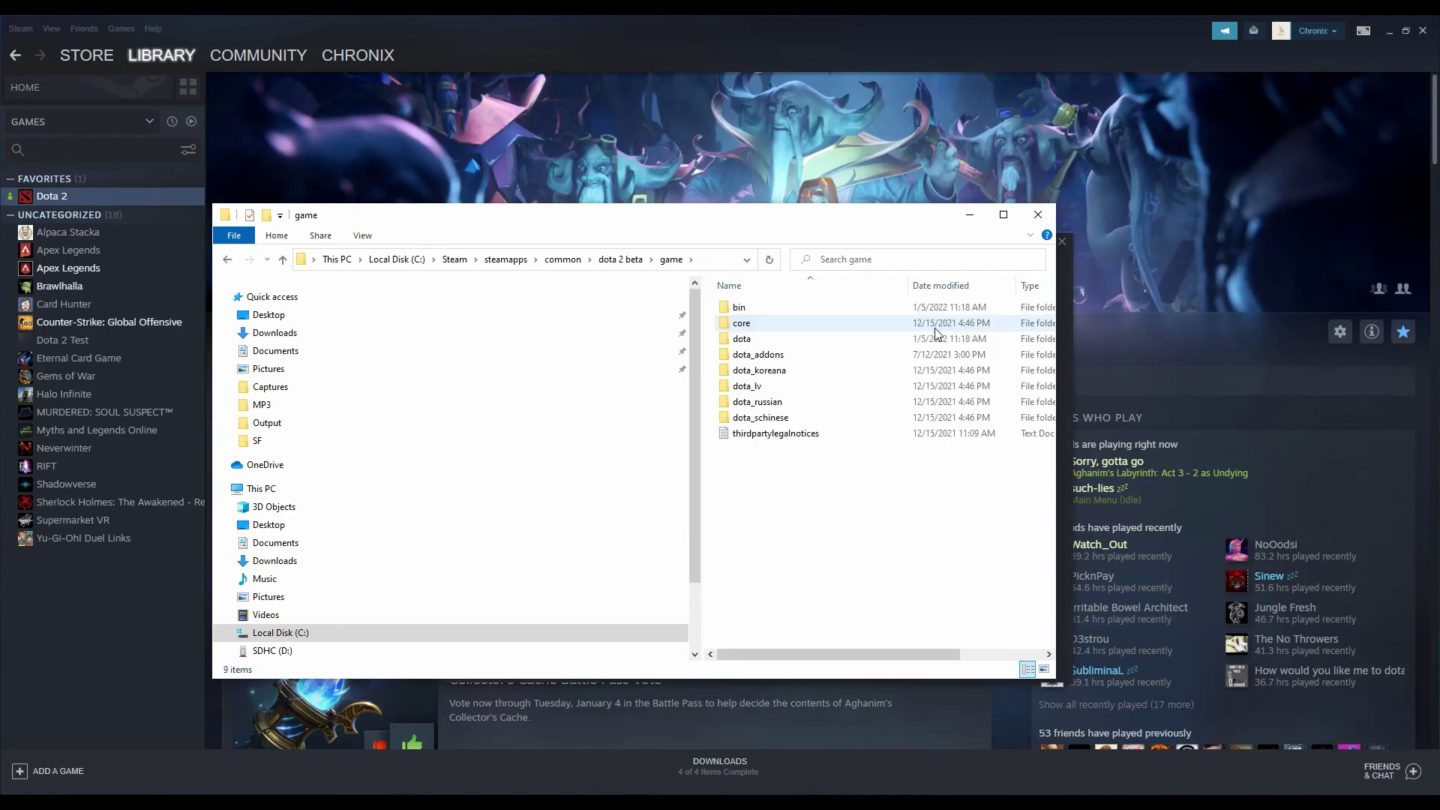
double_click(929, 337)
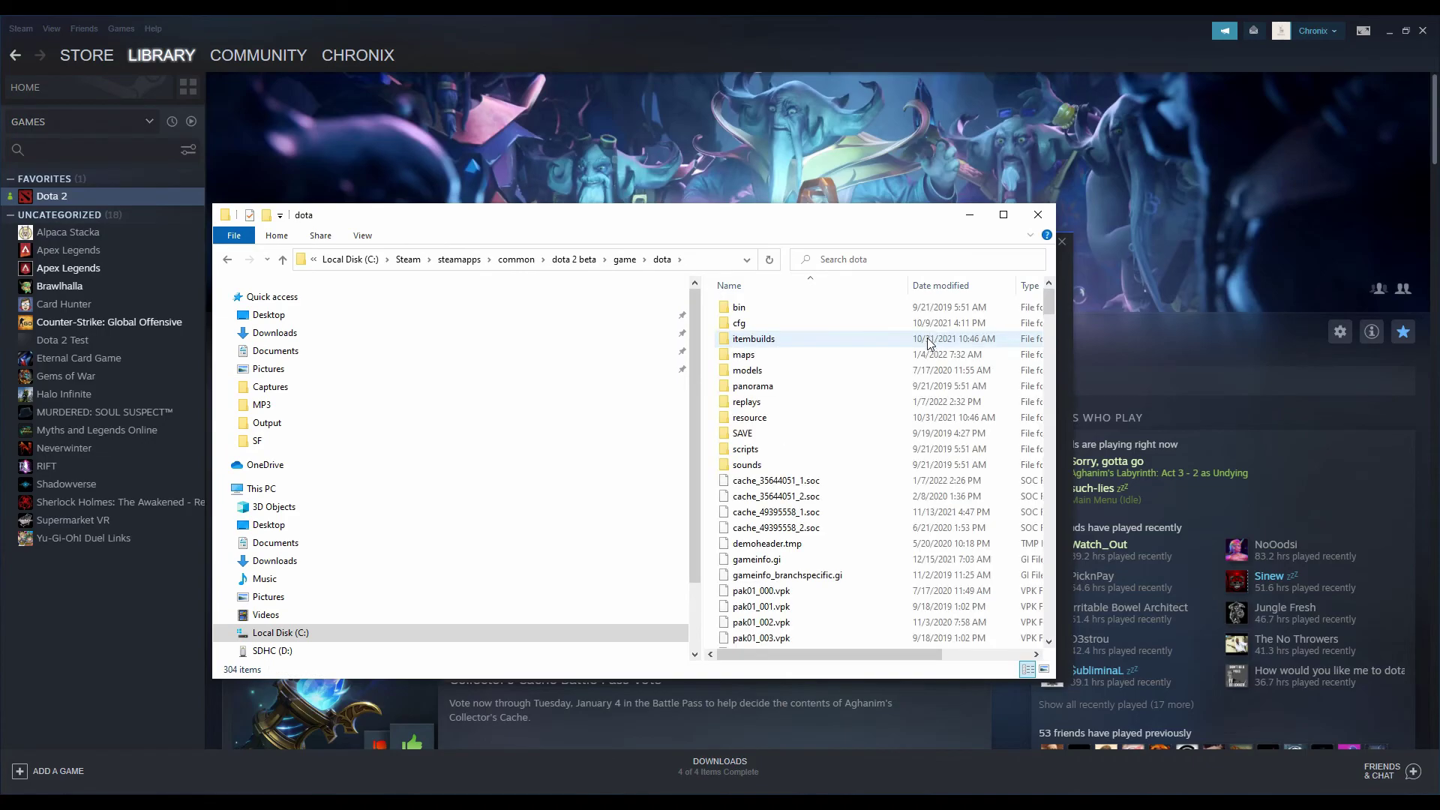
double_click(875, 411)
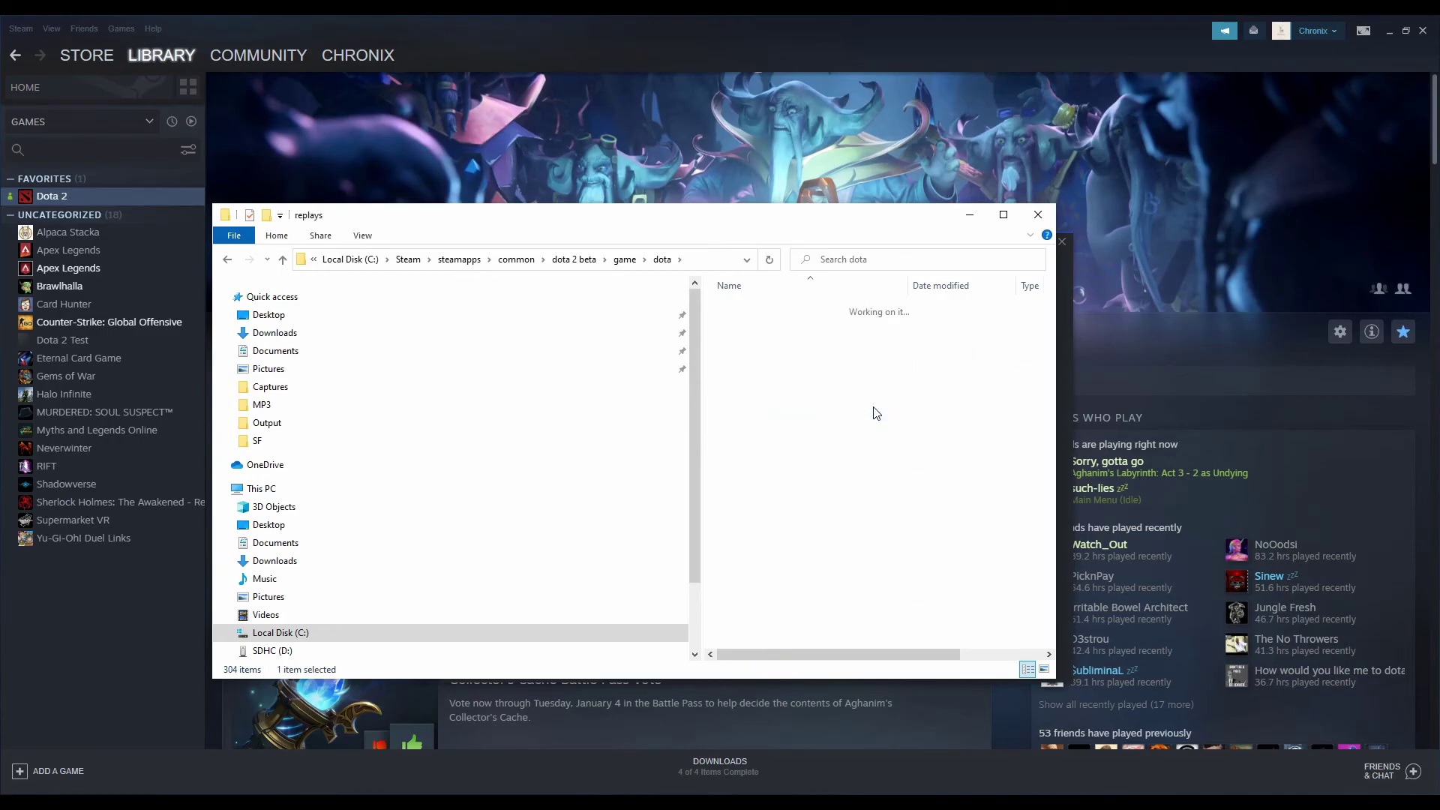
right_click(785, 365)
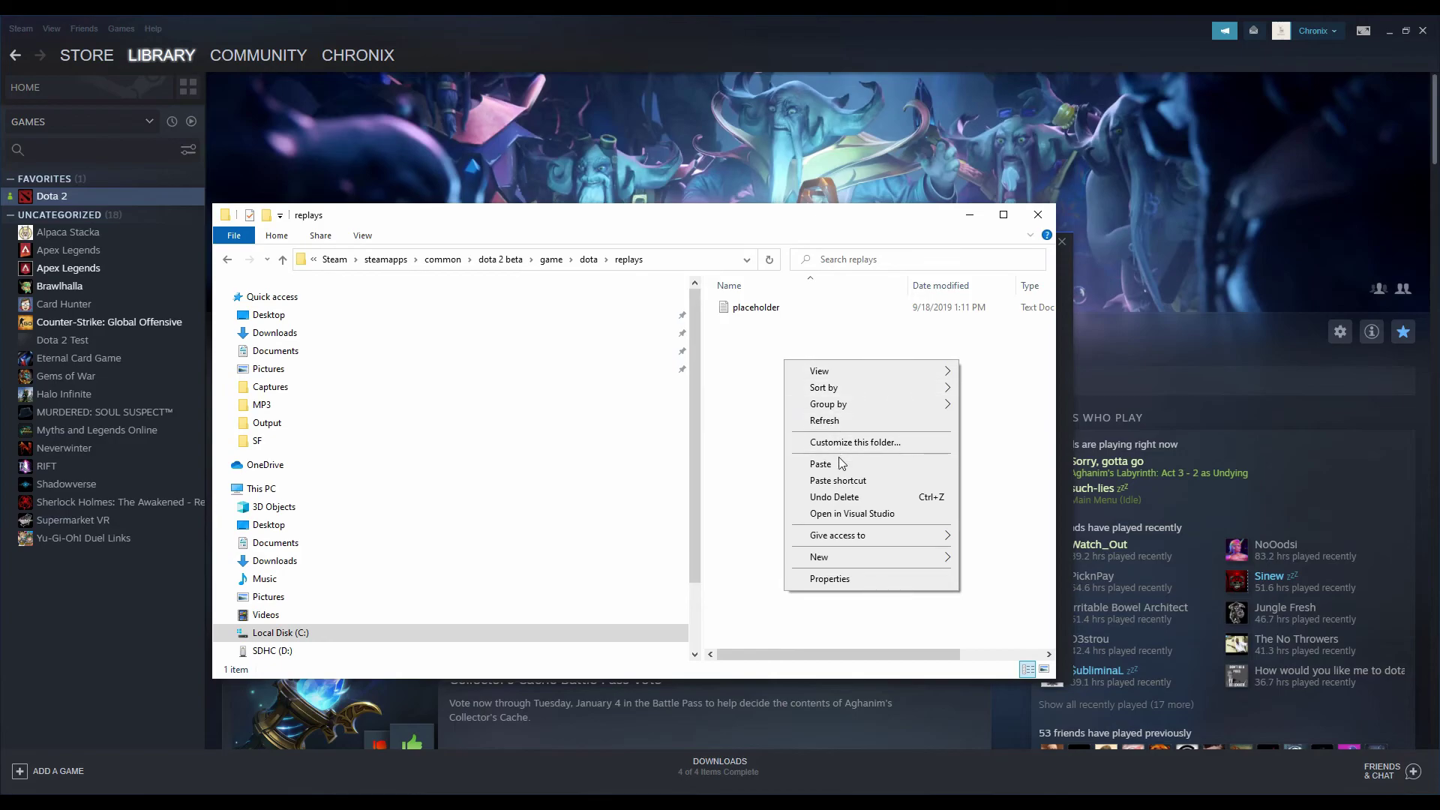
left_click(821, 463)
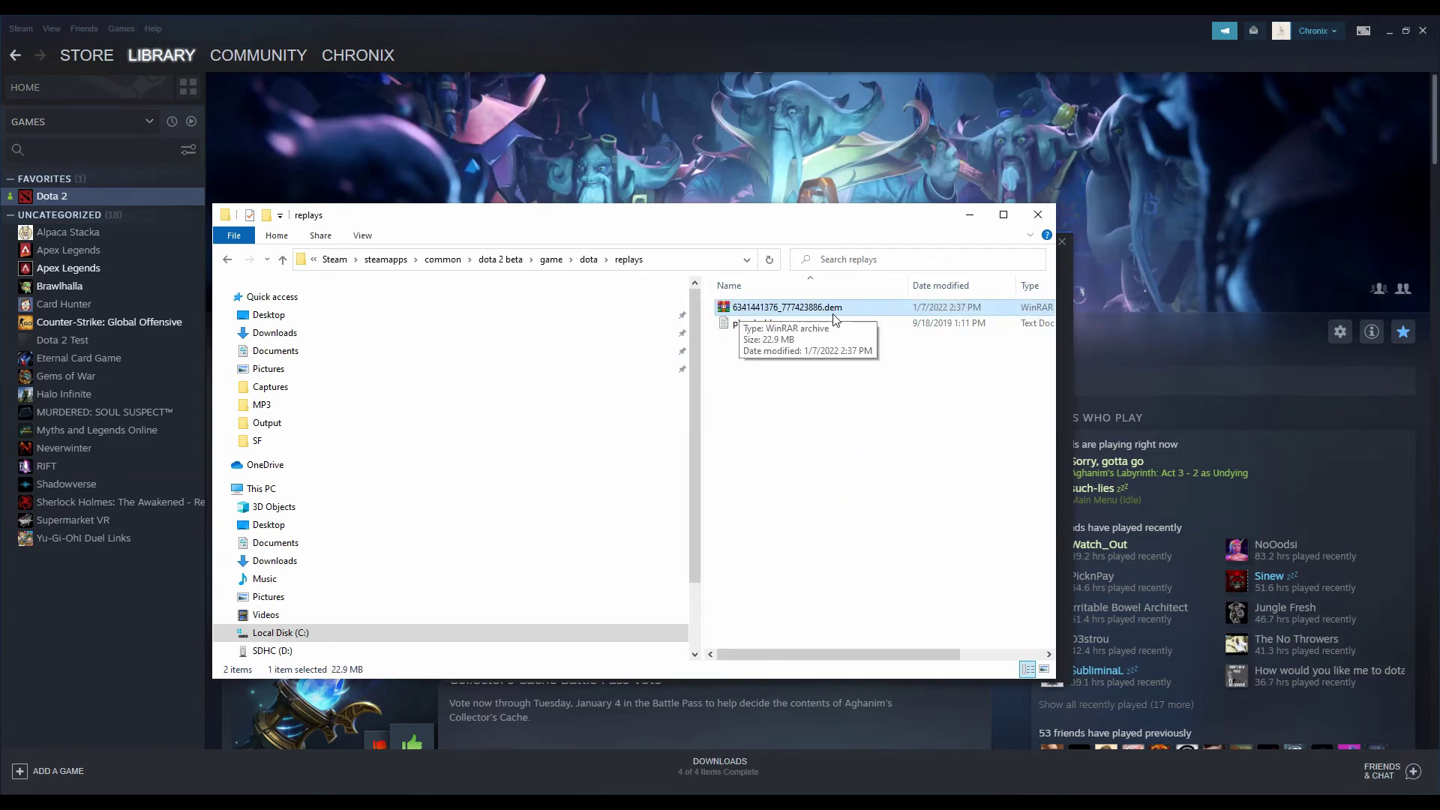
- Extract the pasted replay archive in place and rename the extracted DEM file to 51125
right_click(775, 312)
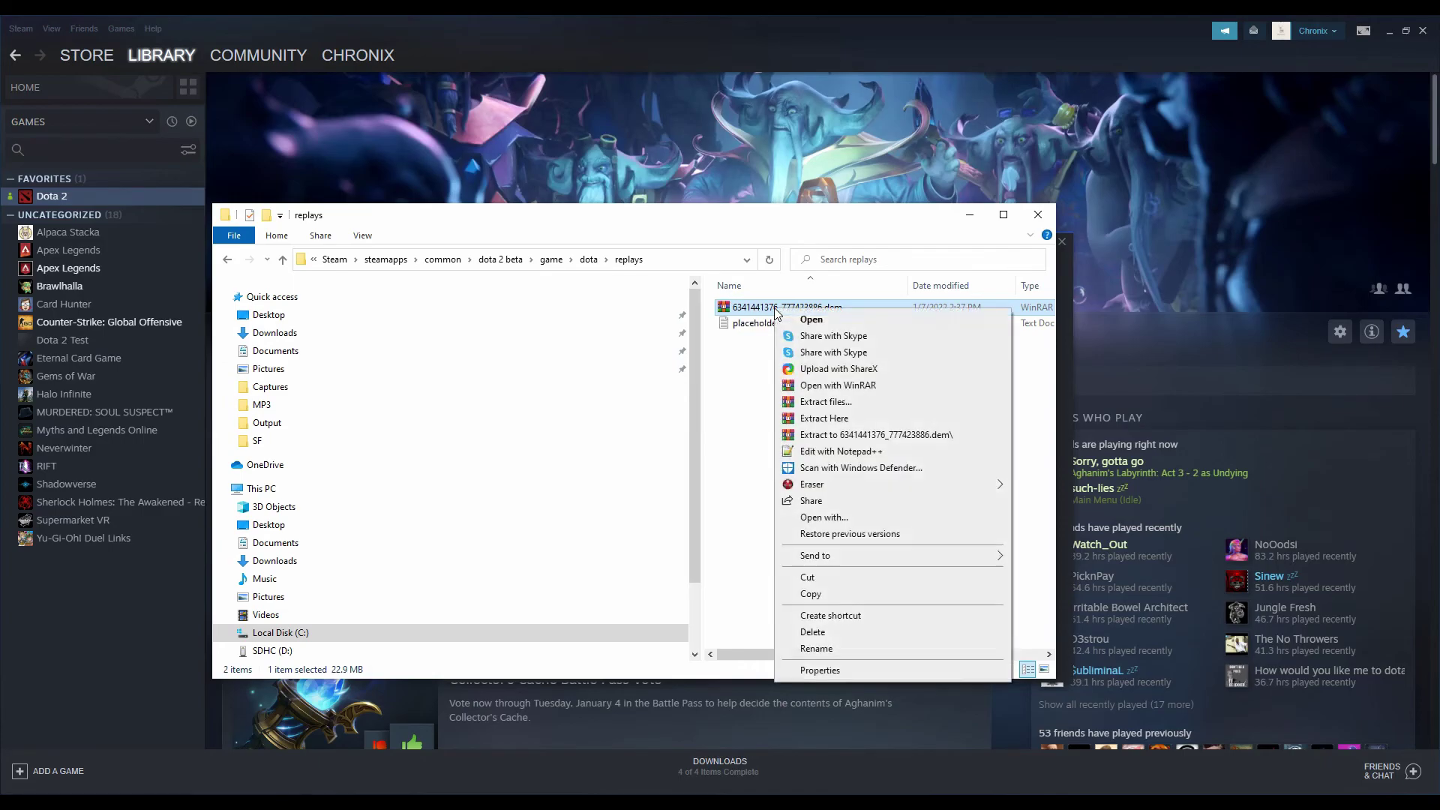
left_click(887, 419)
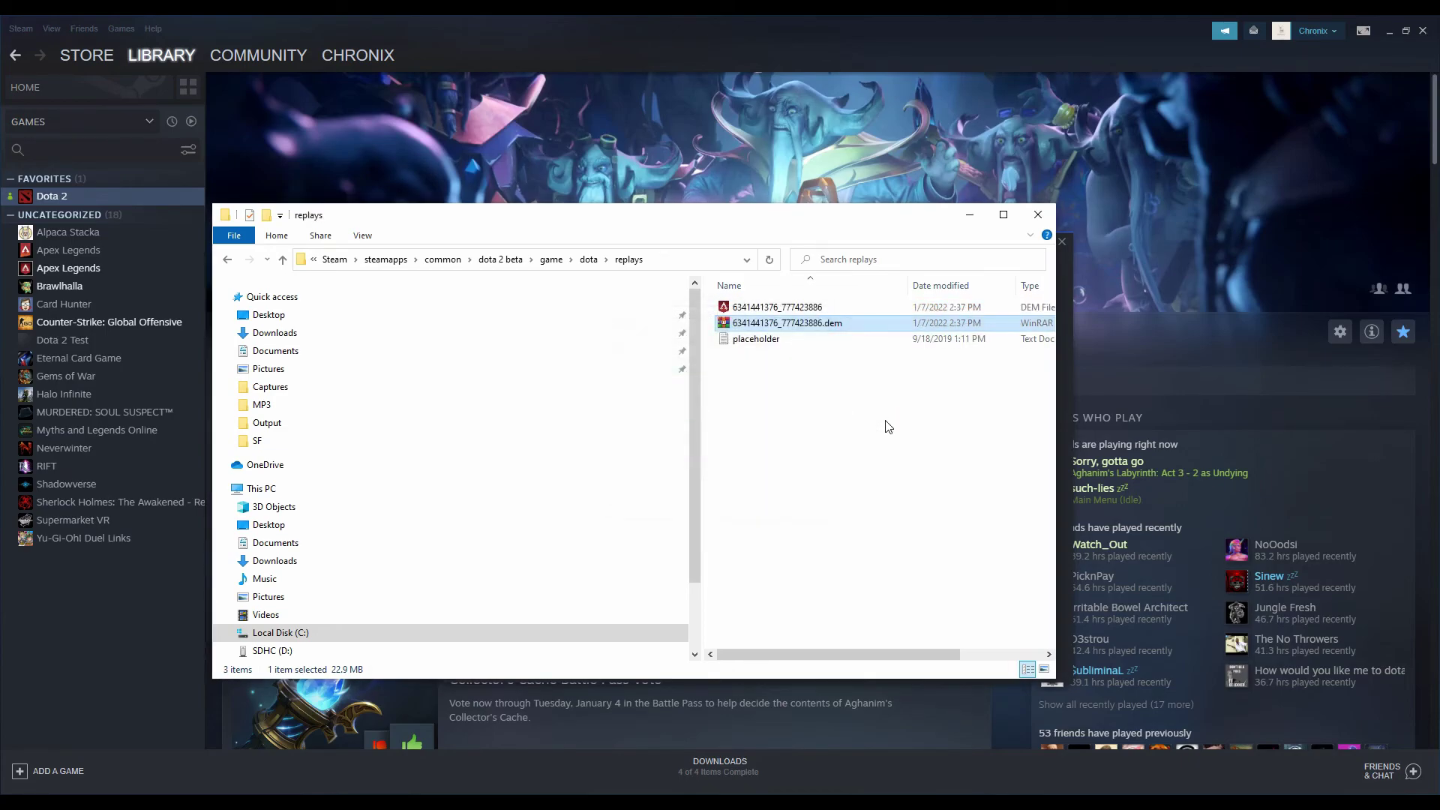
left_click(824, 311)
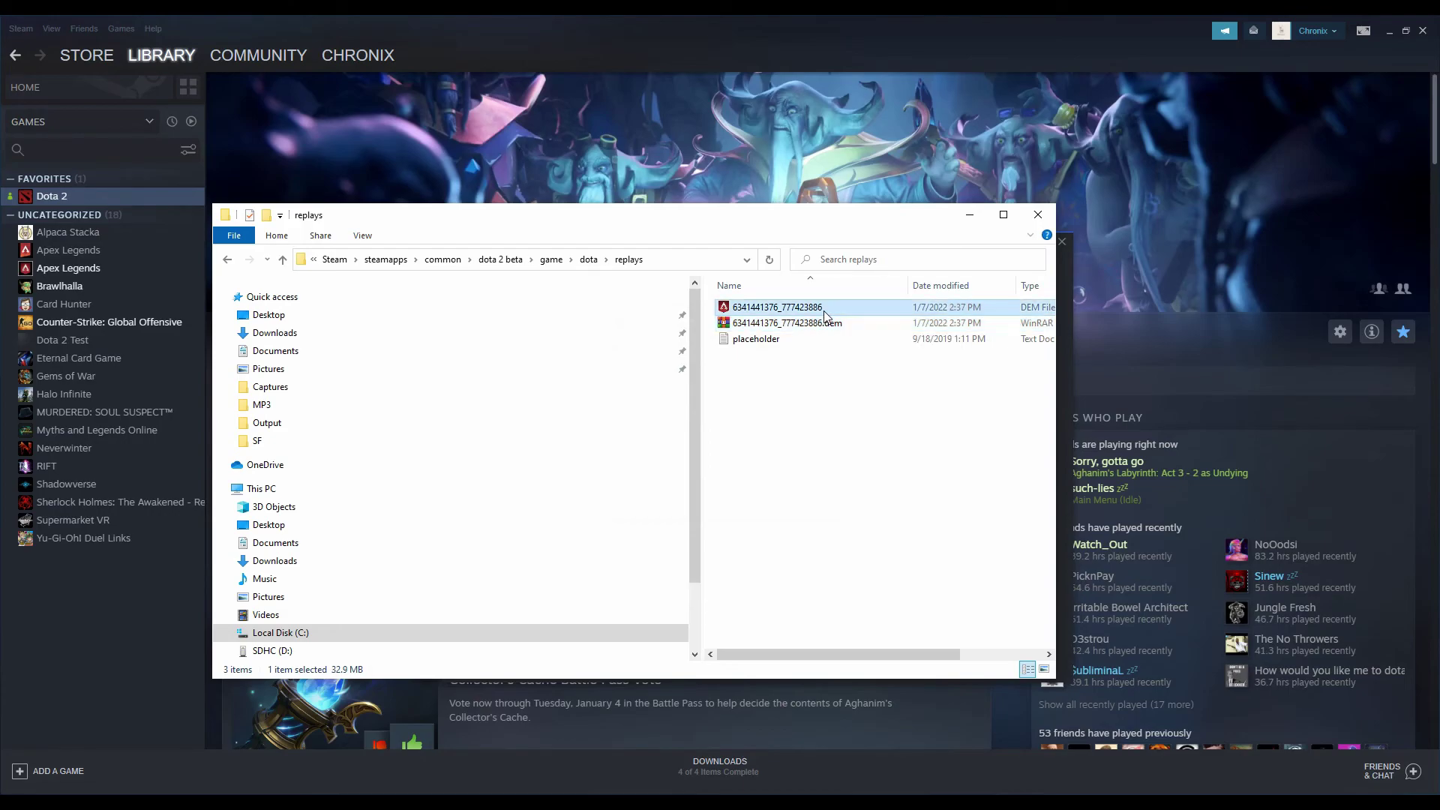
right_click(824, 312)
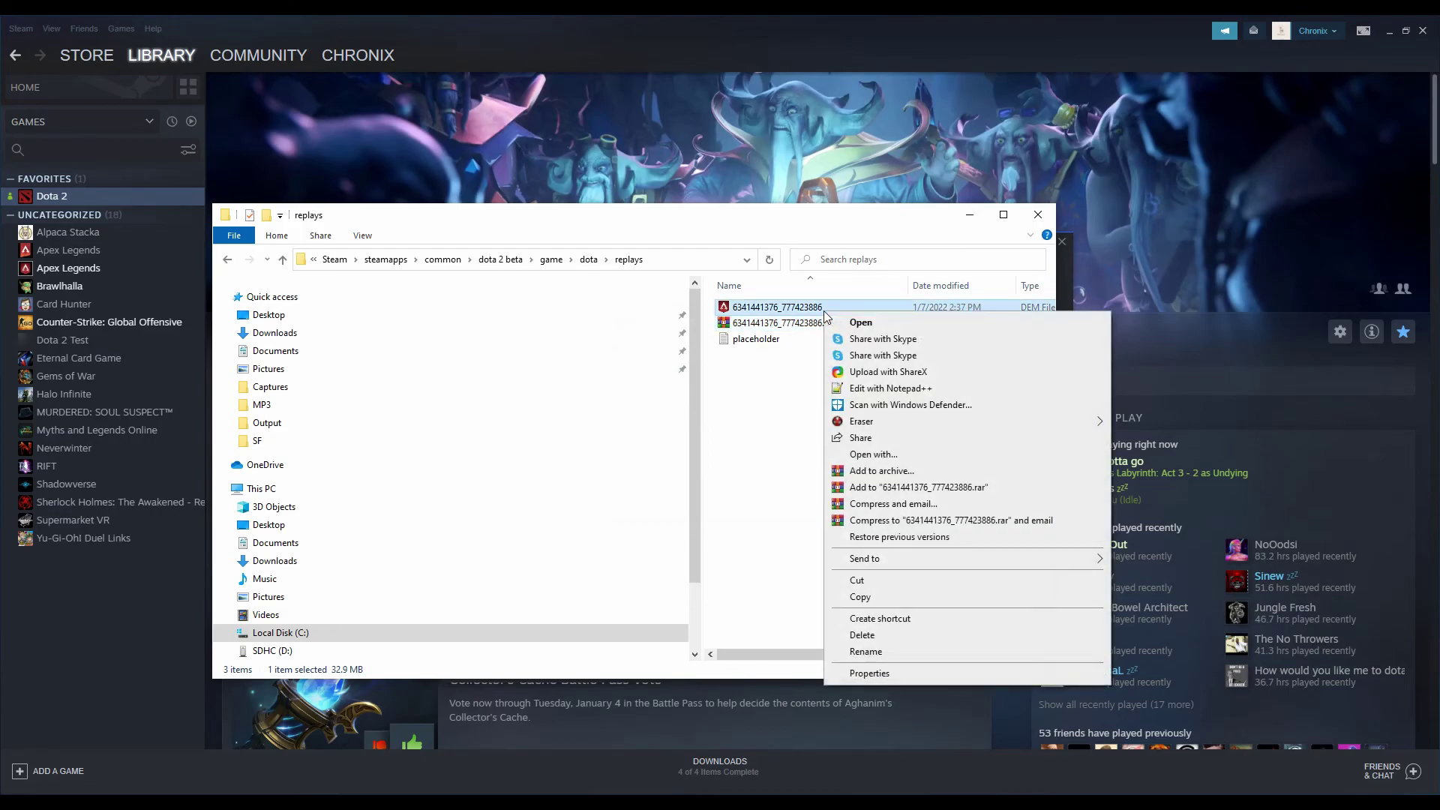
left_click(933, 655)
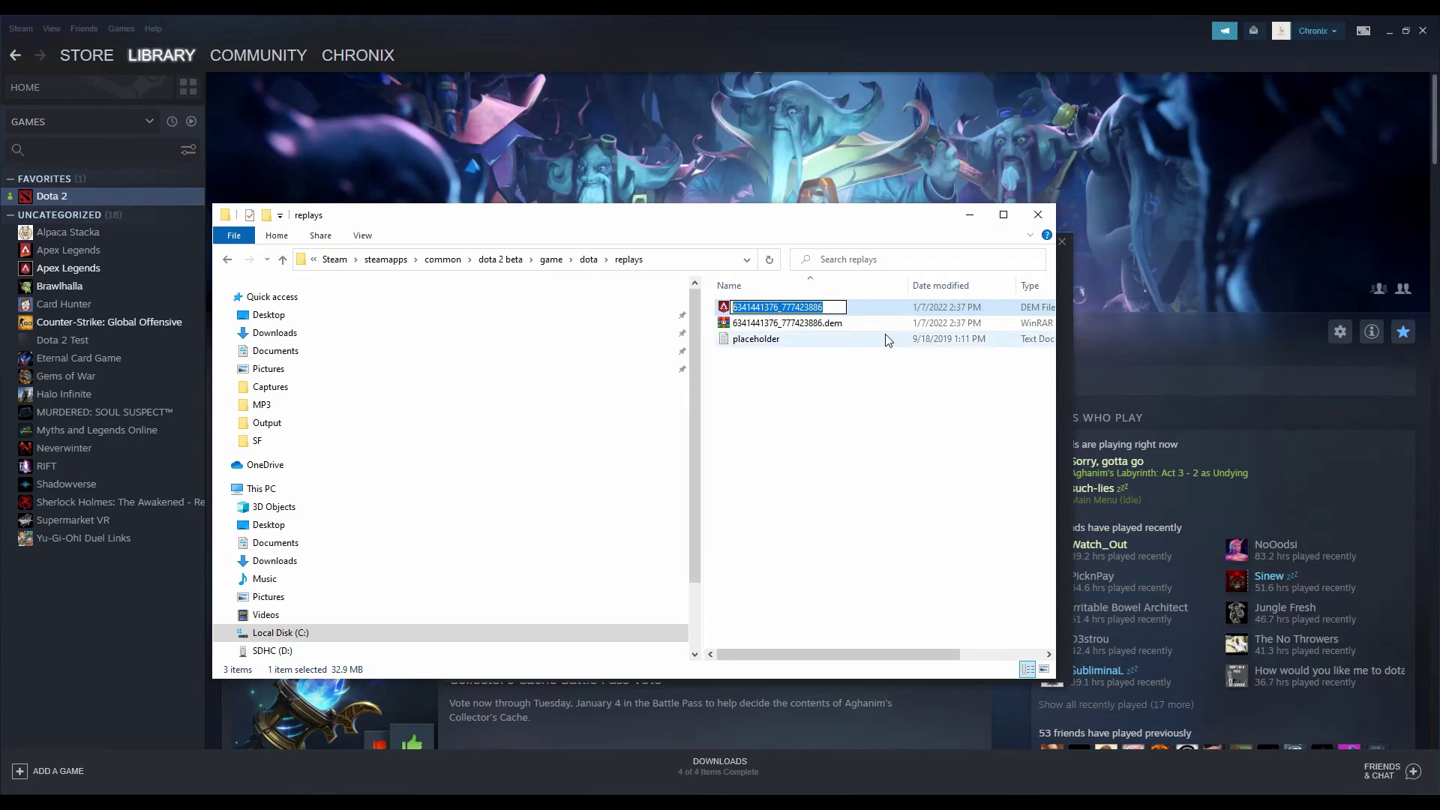
type("51125")
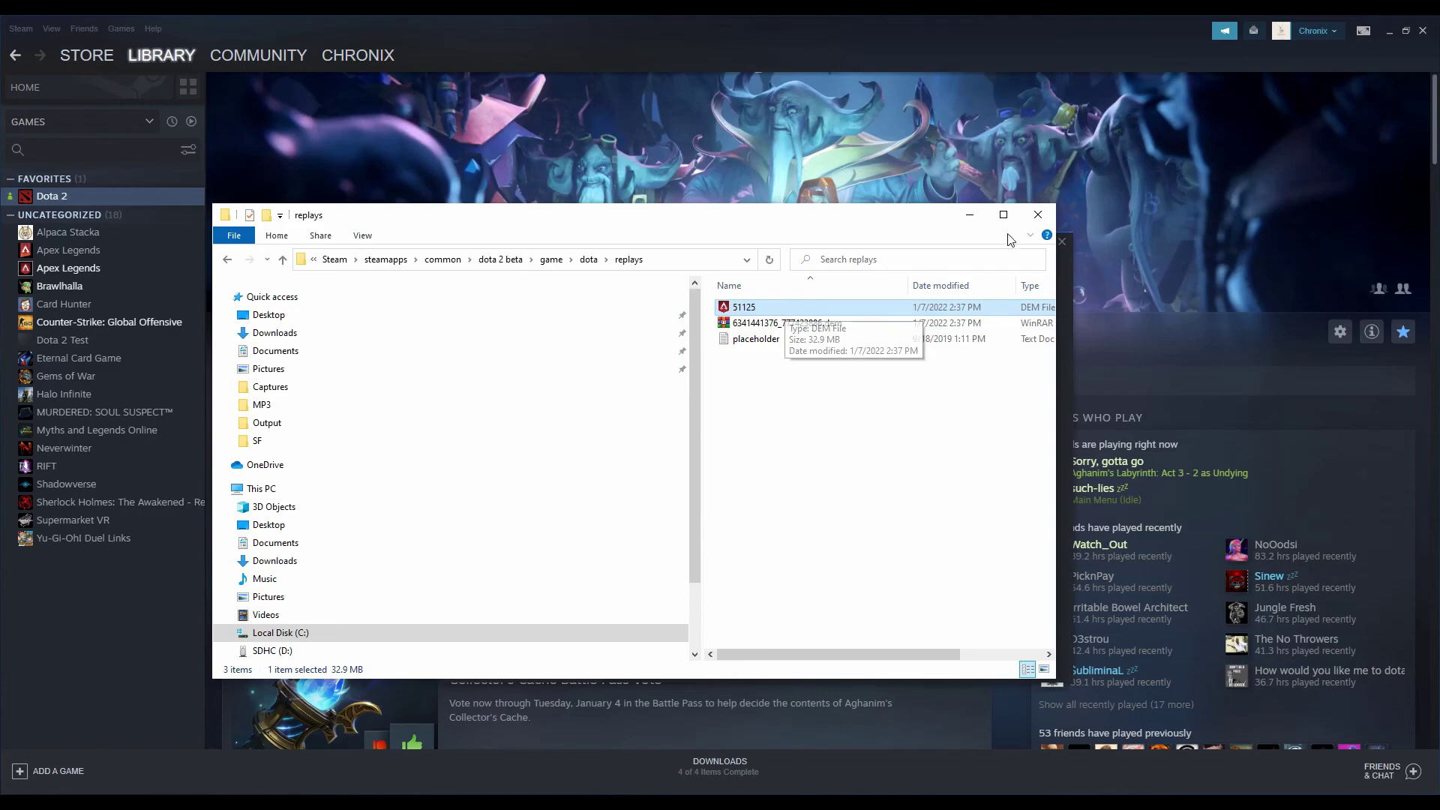
- Set Dota 2's Steam launch options to -console and close the Properties dialog
left_click(1035, 216)
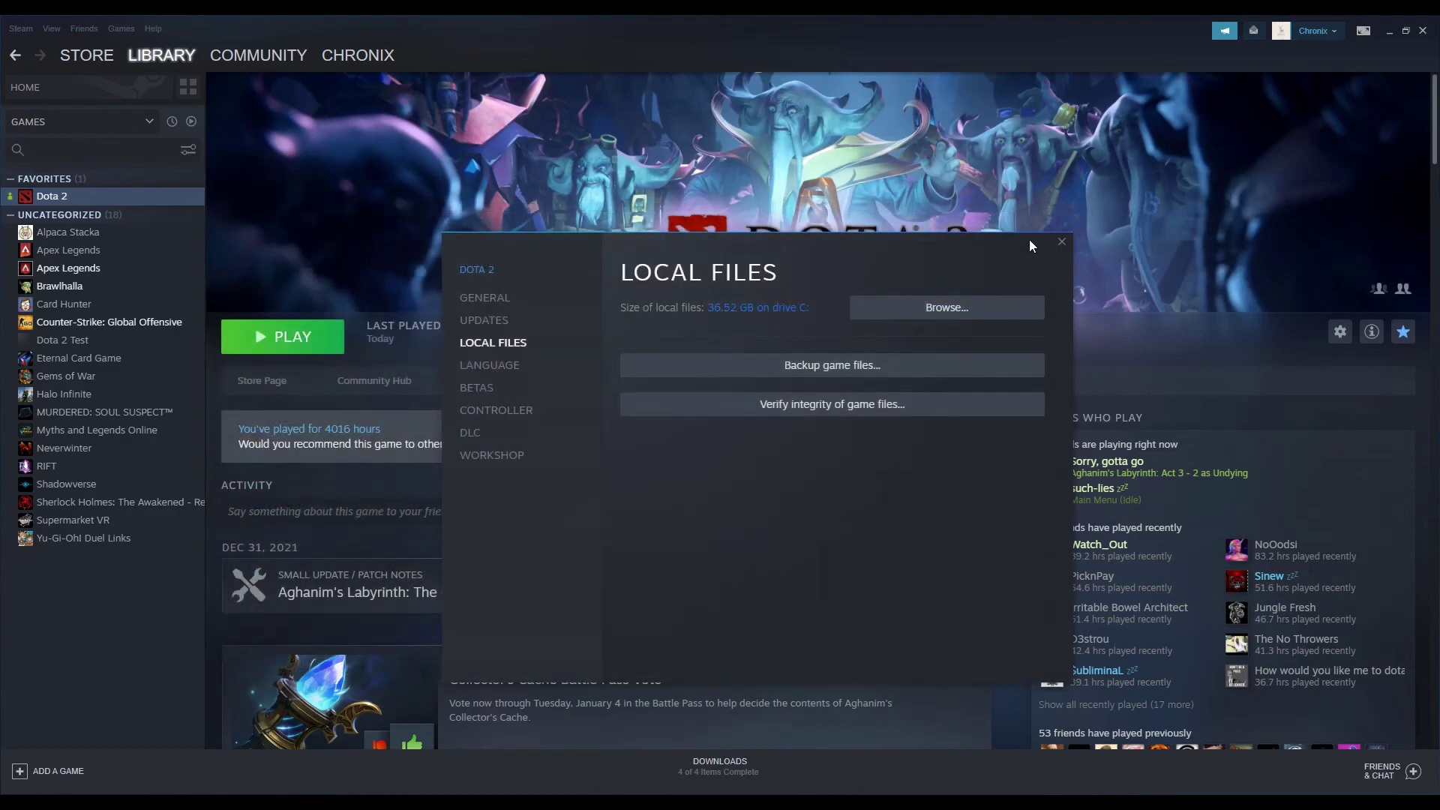
left_click(488, 300)
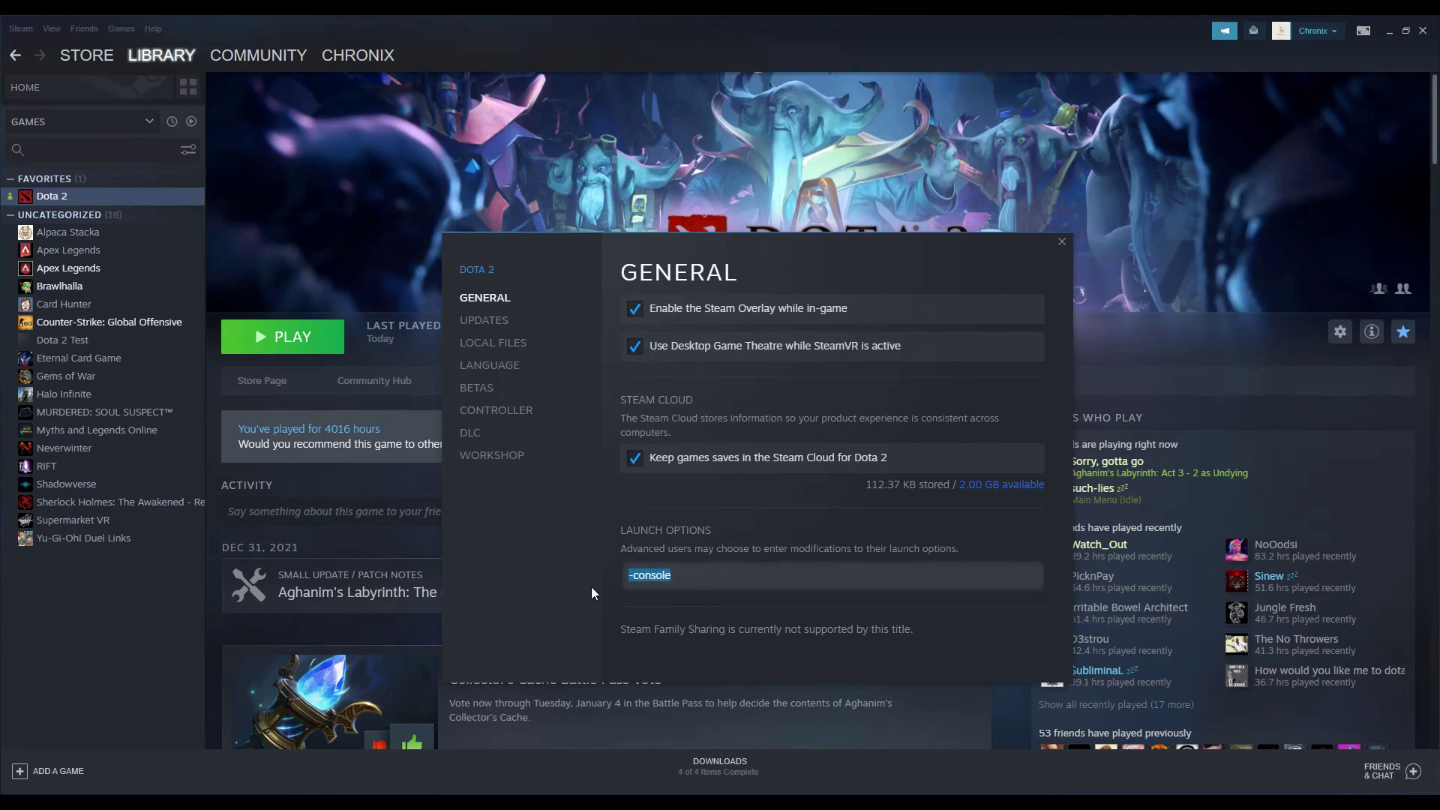
key("BackSpace")
type("-console")
left_click(1062, 241)
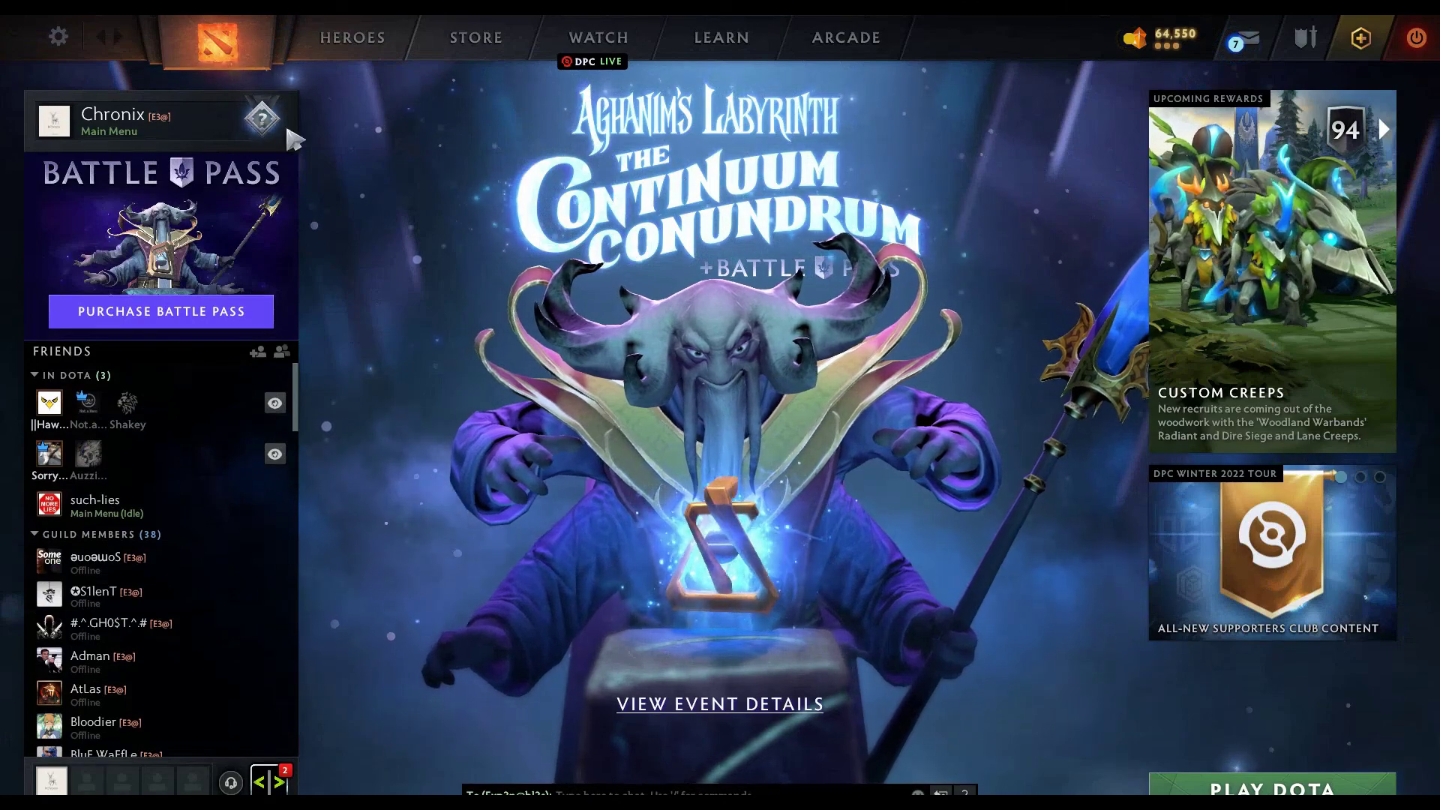
left_click(58, 38)
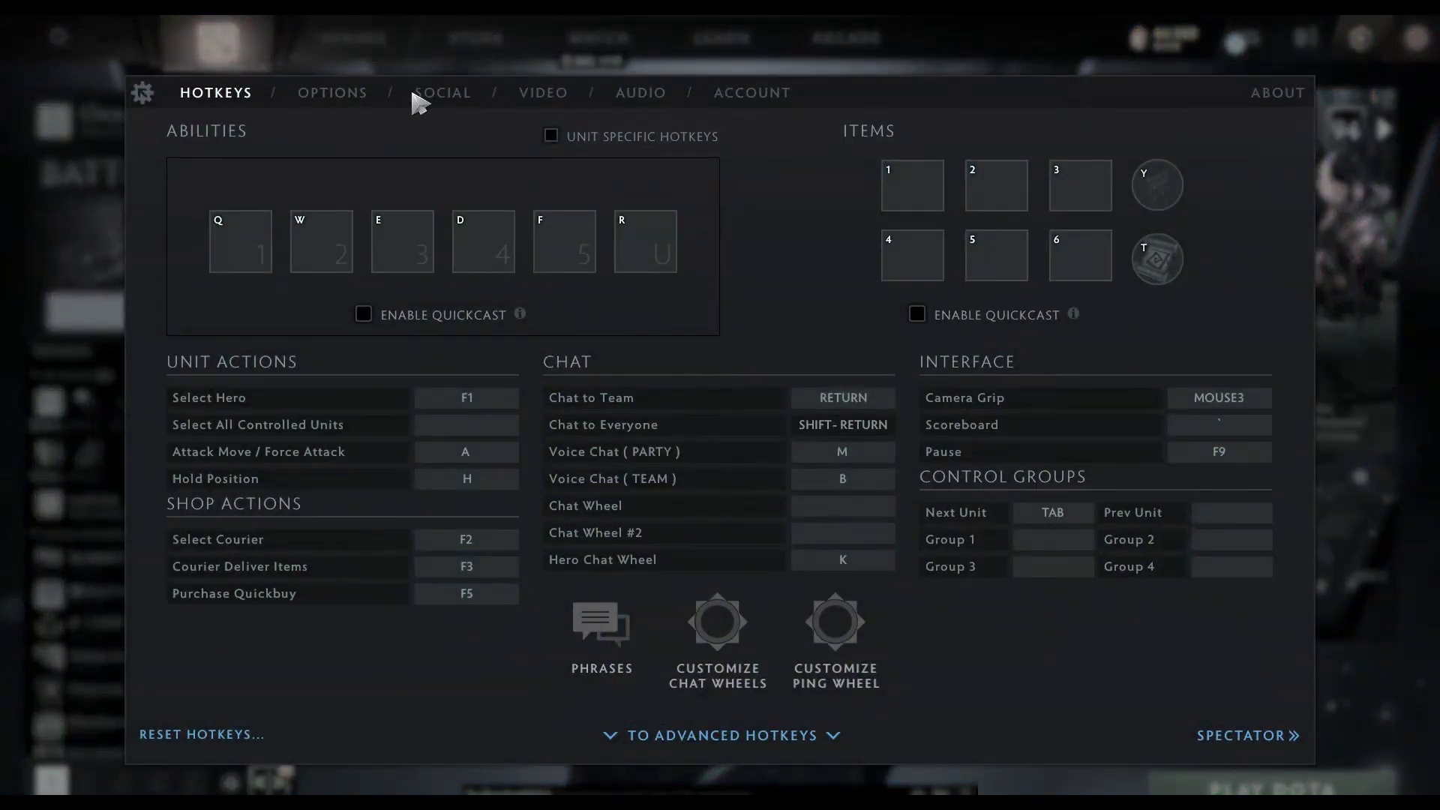
left_click(800, 741)
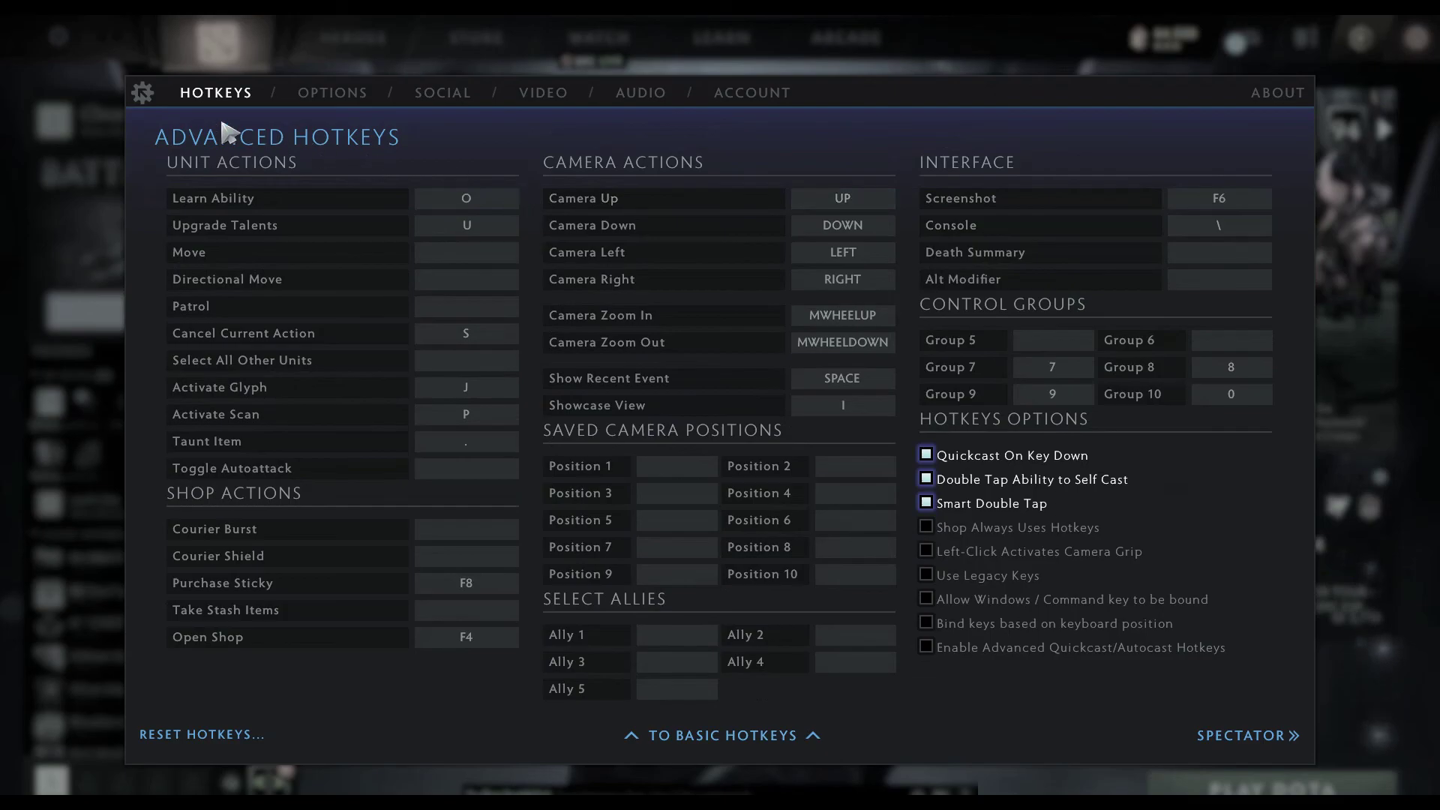
left_click(142, 93)
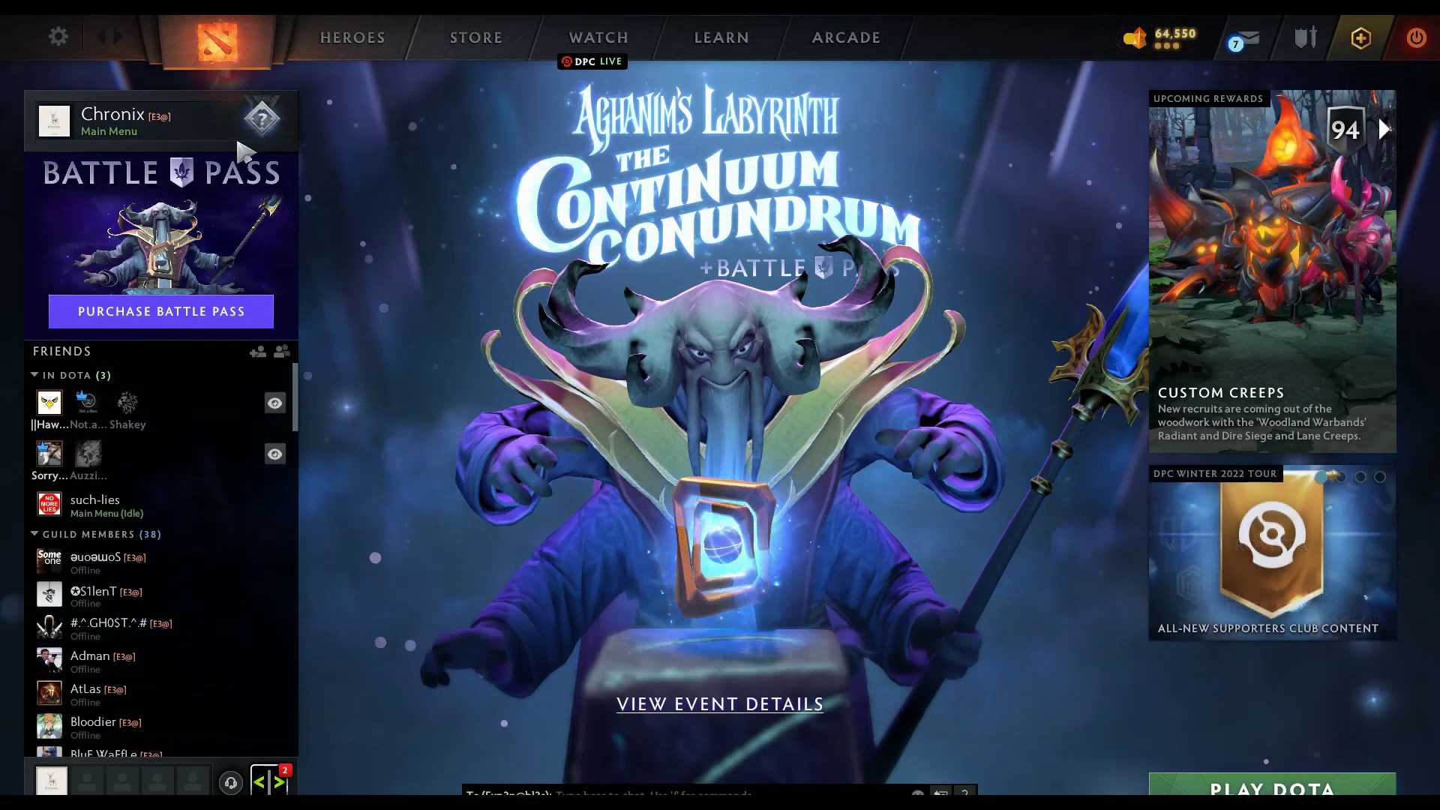
key("backslash")
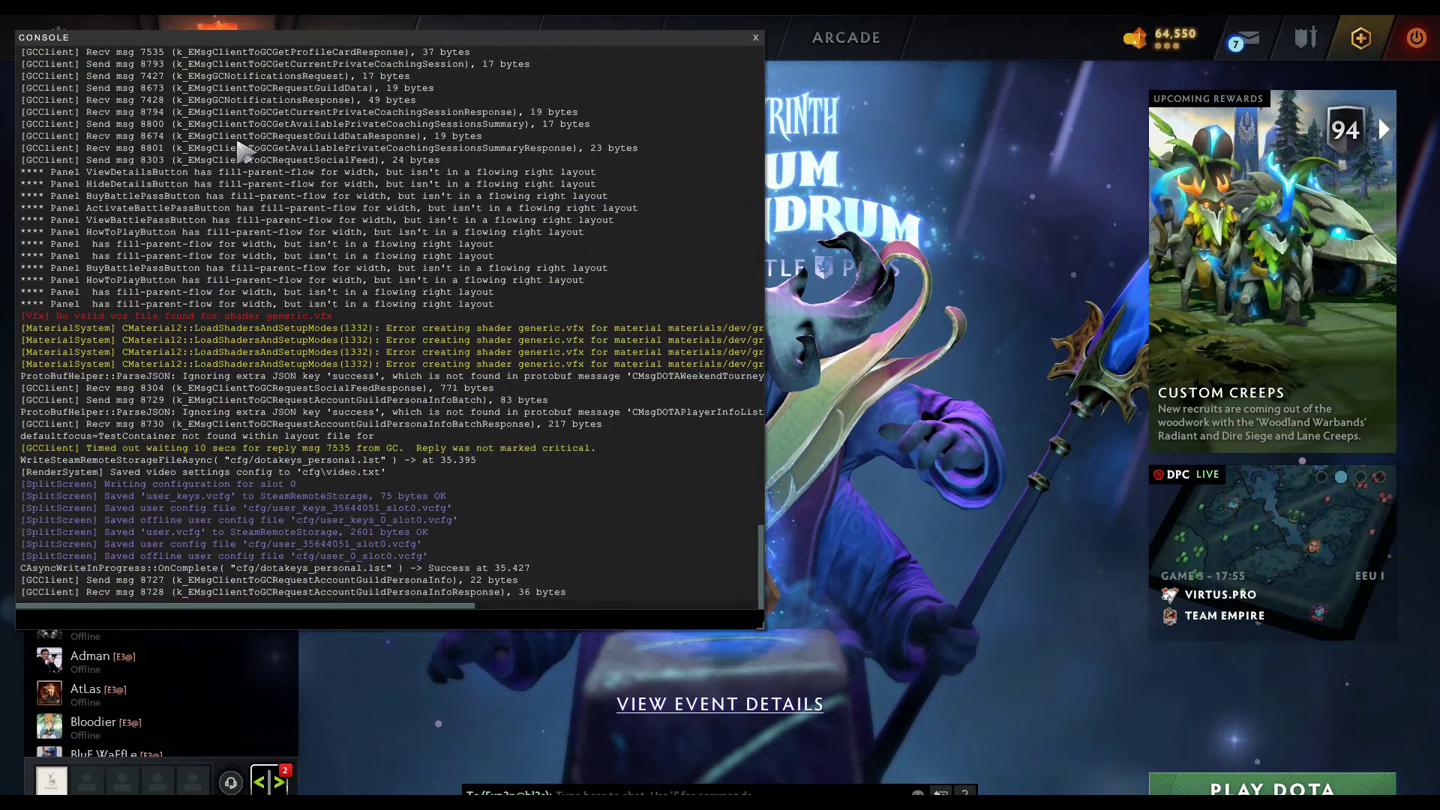
- Run 'playdemo replays/51125' in the console to start the replay
type("pl")
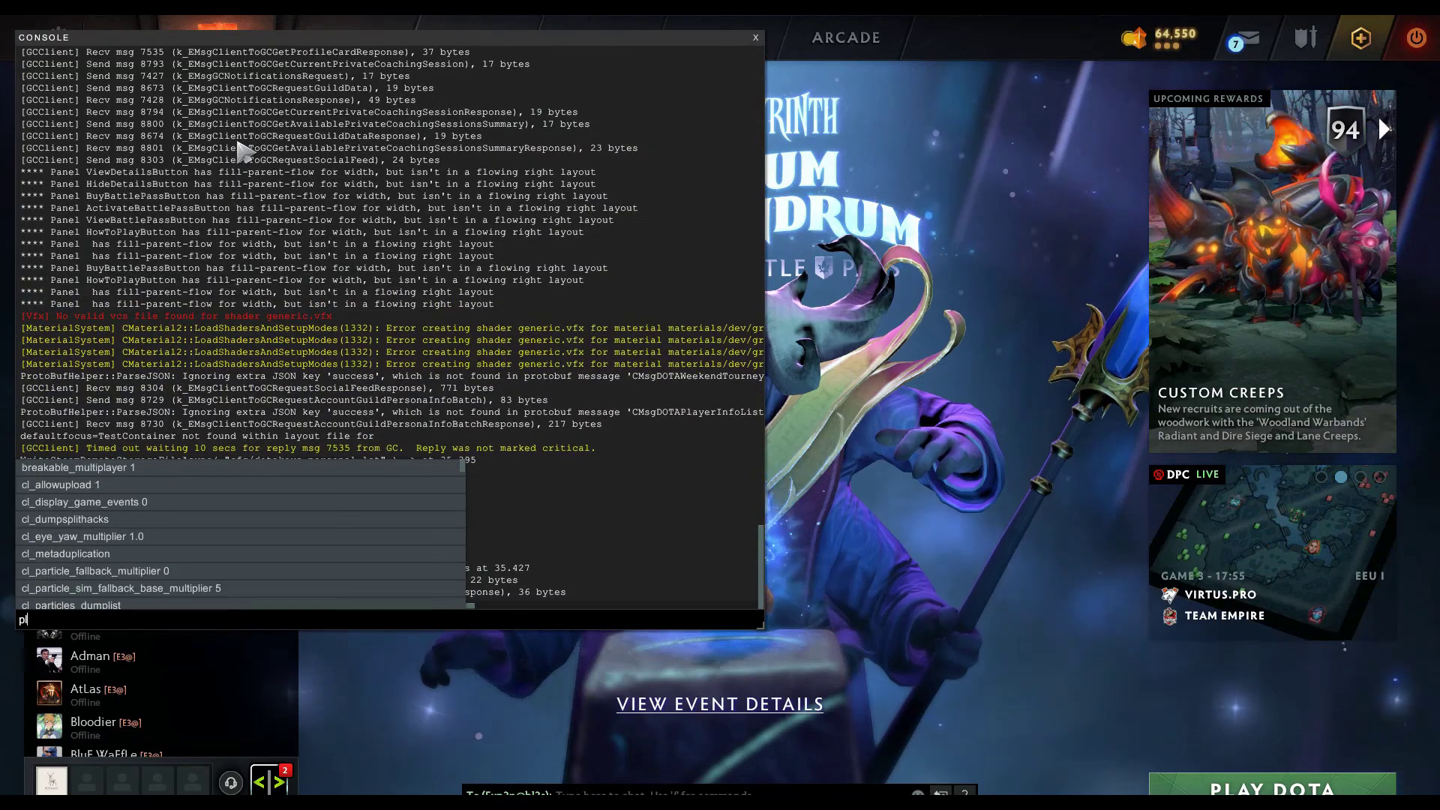
type("ayde")
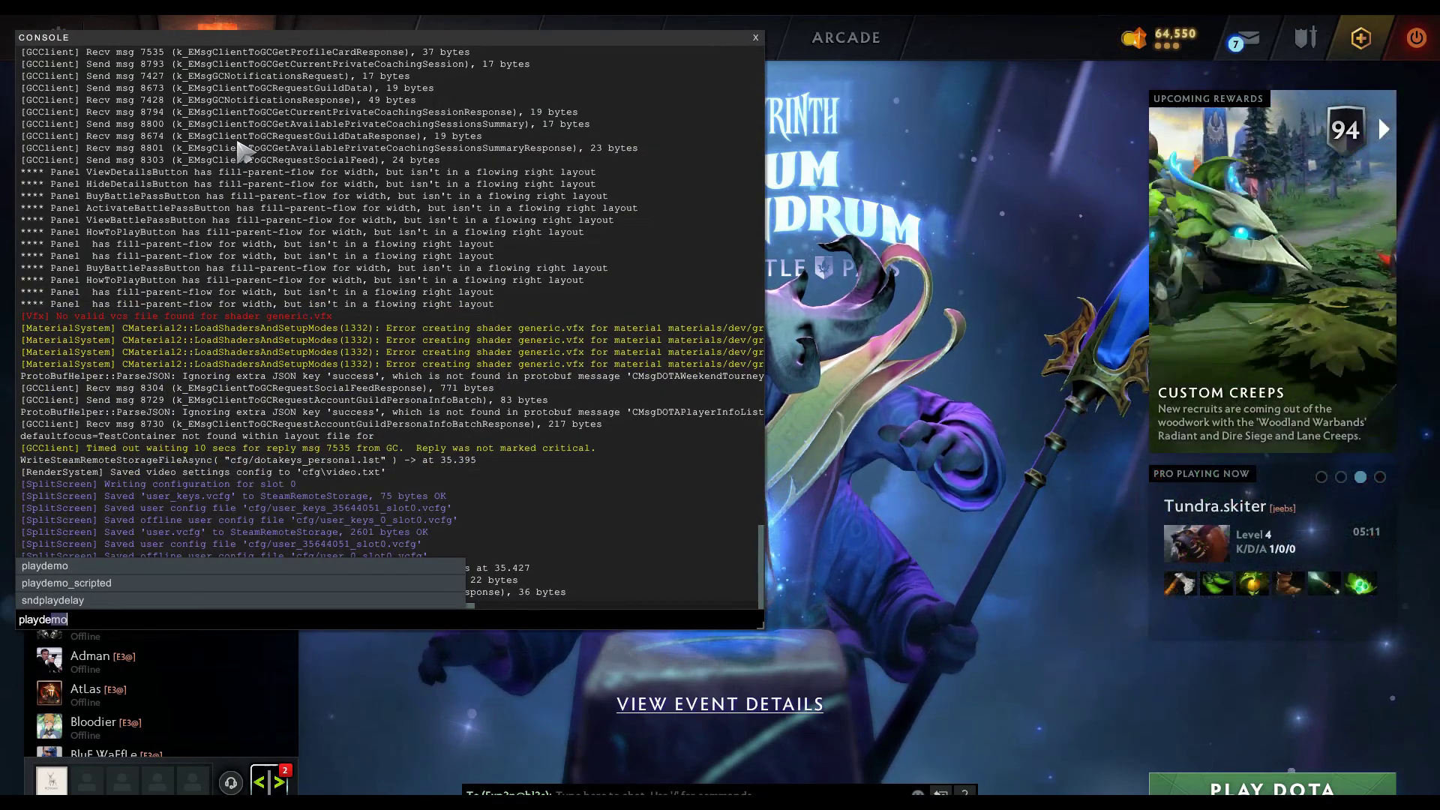
key("Tab")
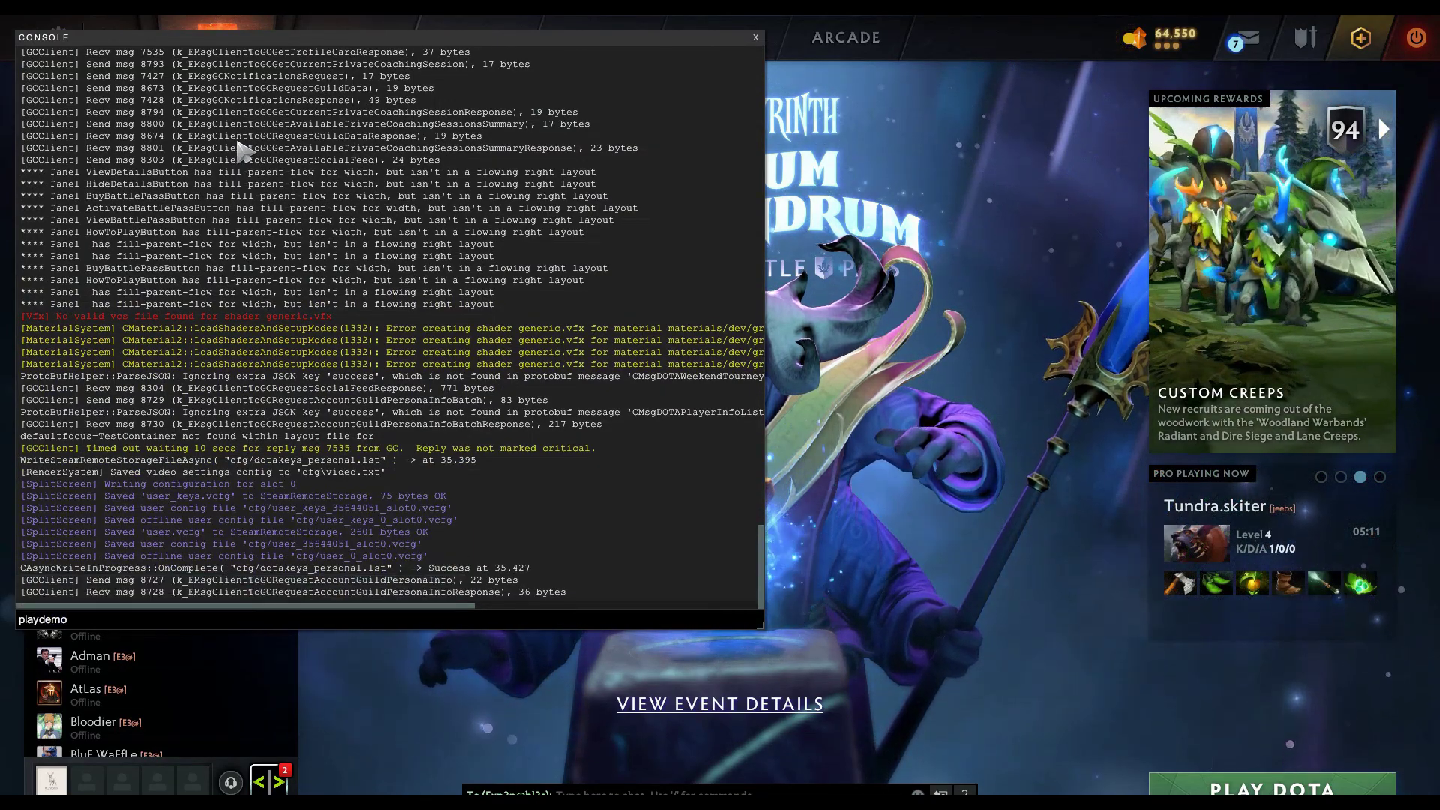
type("r")
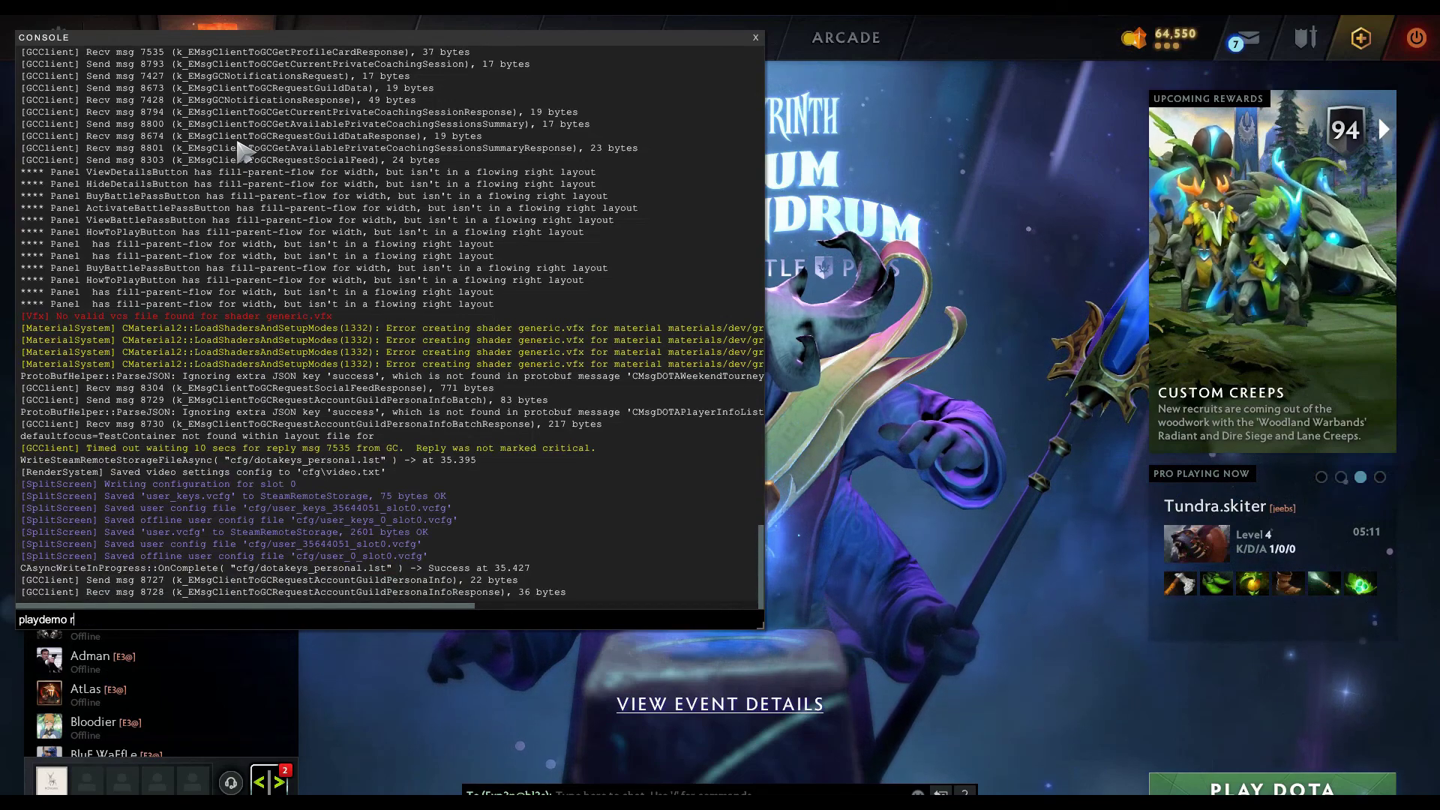
type("eplays")
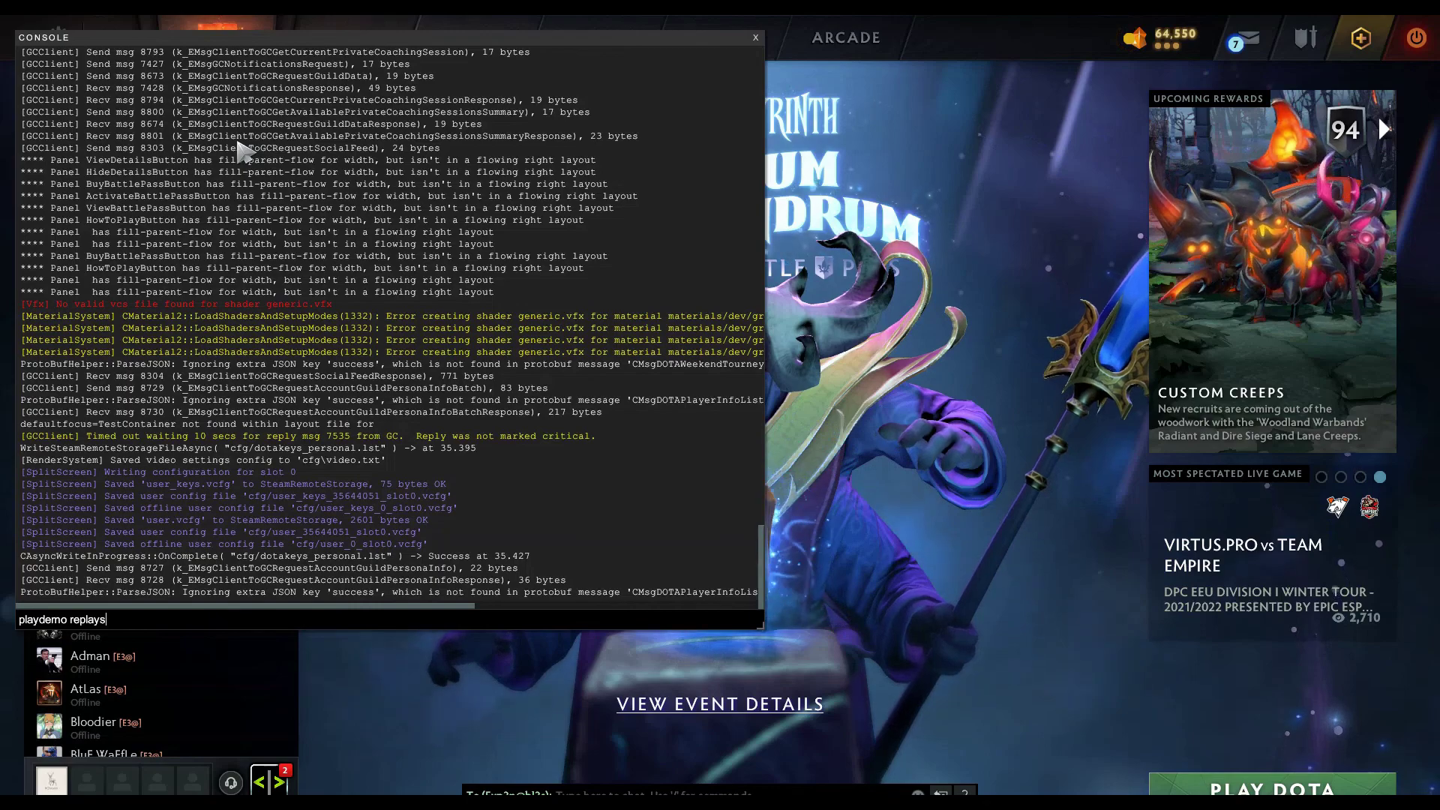
type("/51125")
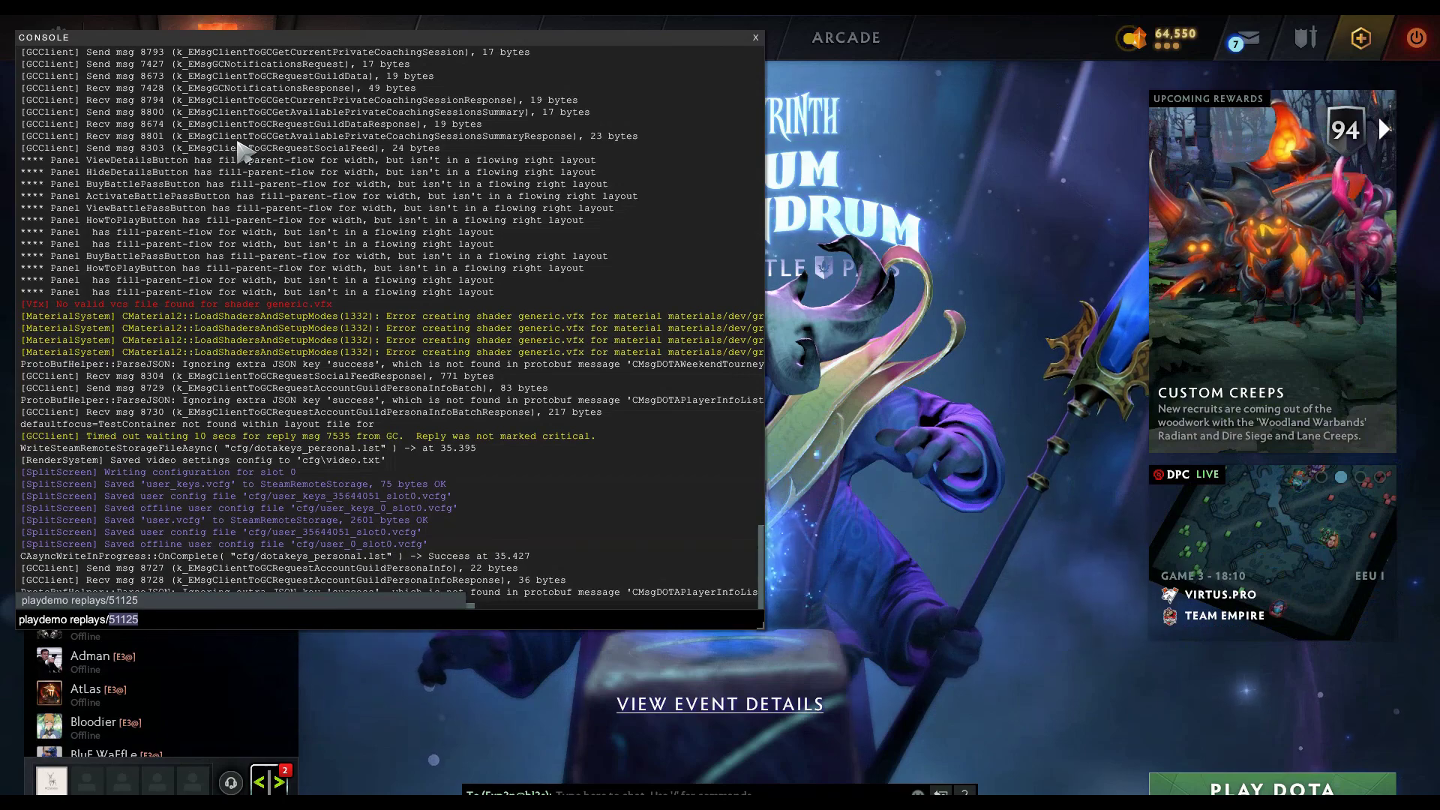
left_click(125, 606)
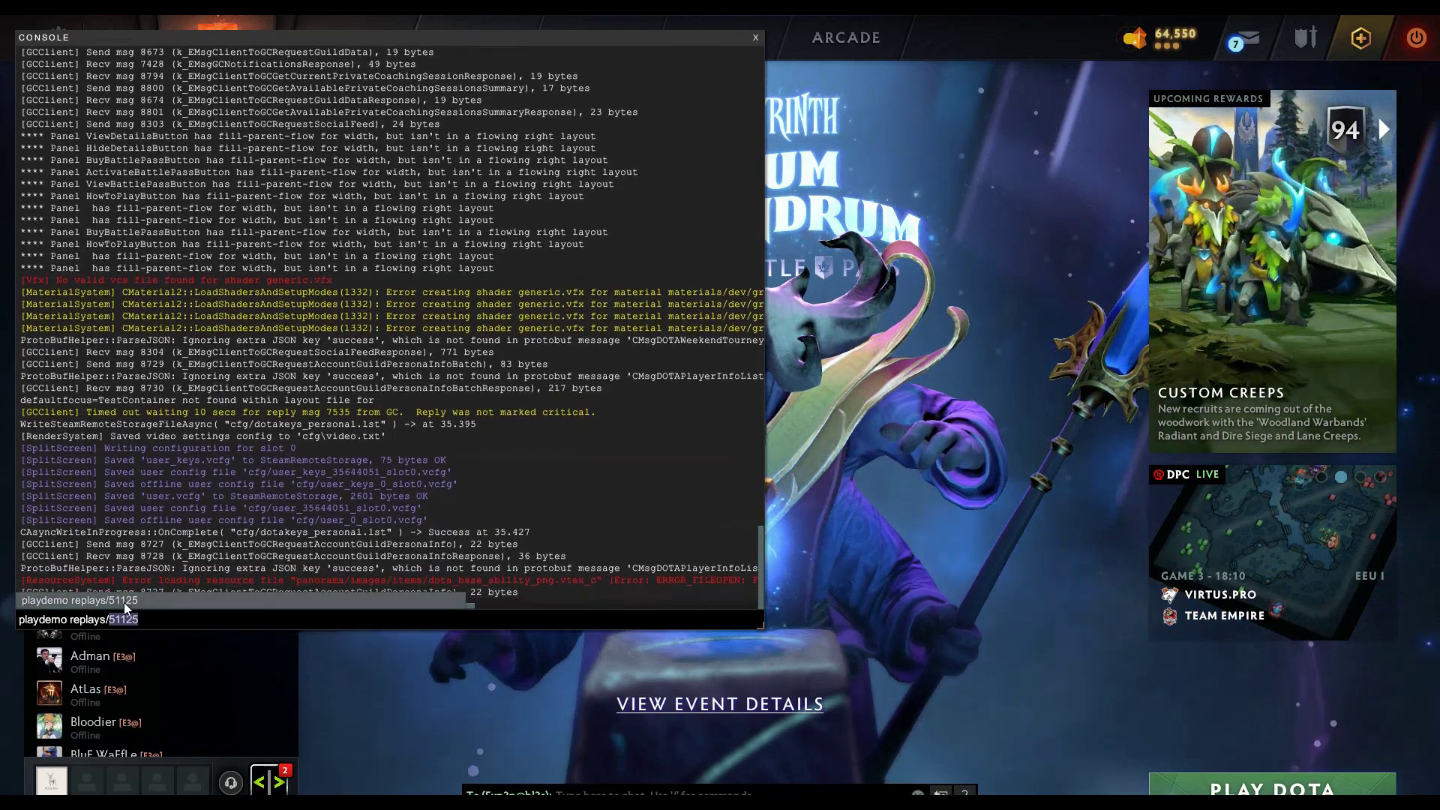
key("Return")
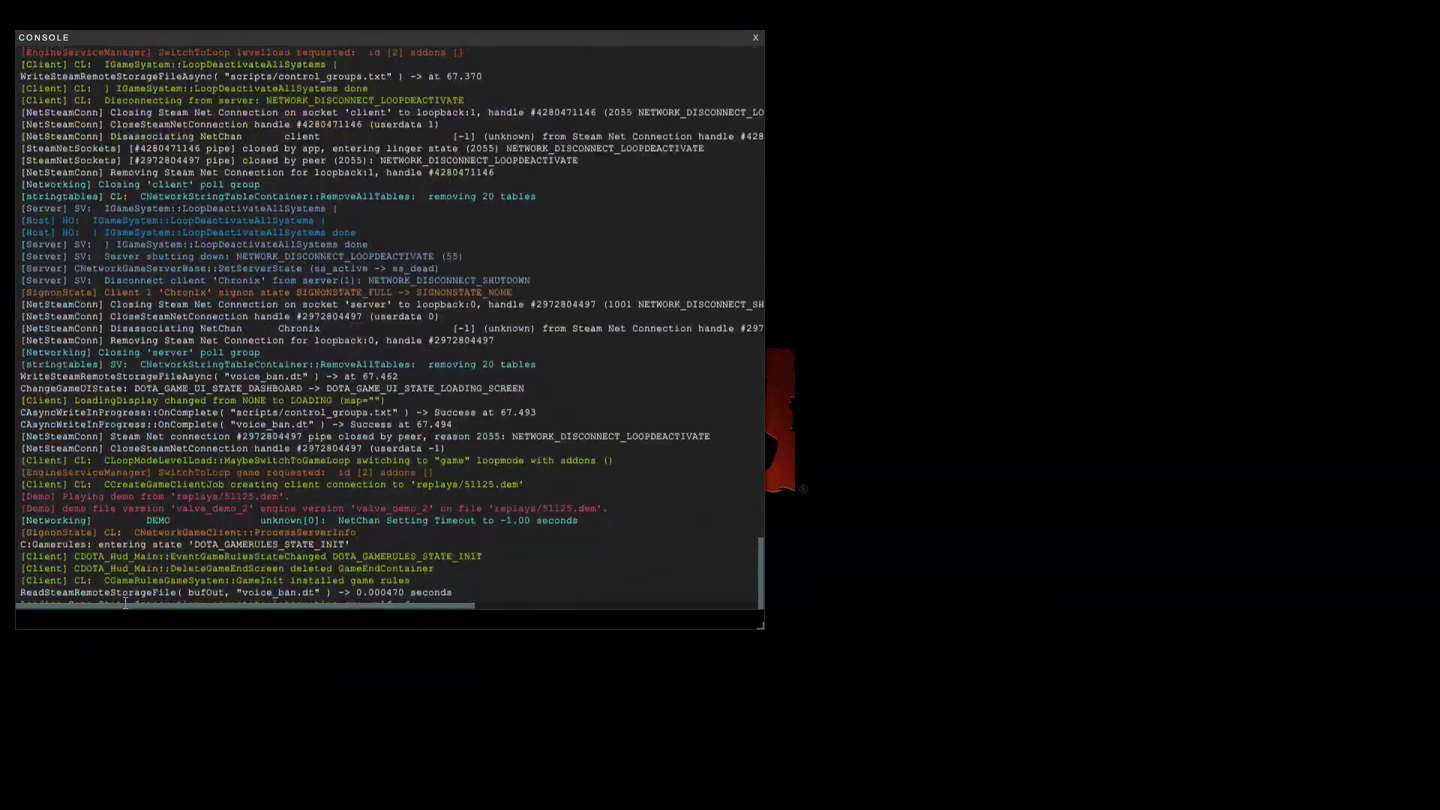